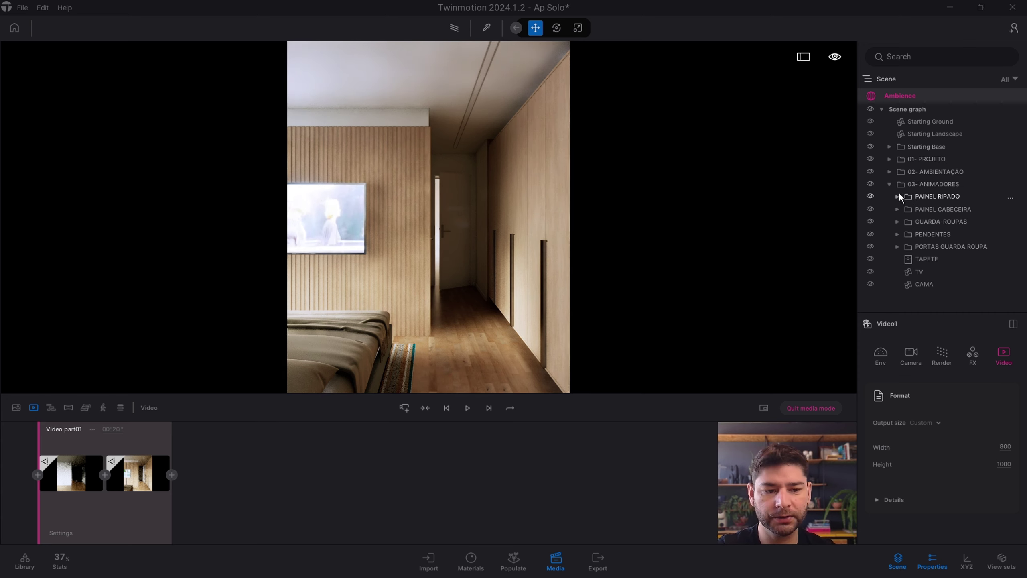
Check each 03- ANIMADORES item (bed, TV, wardrobe, doors, pendants, headboard, slatted panel), then hide the whole group
left_click(870, 183)
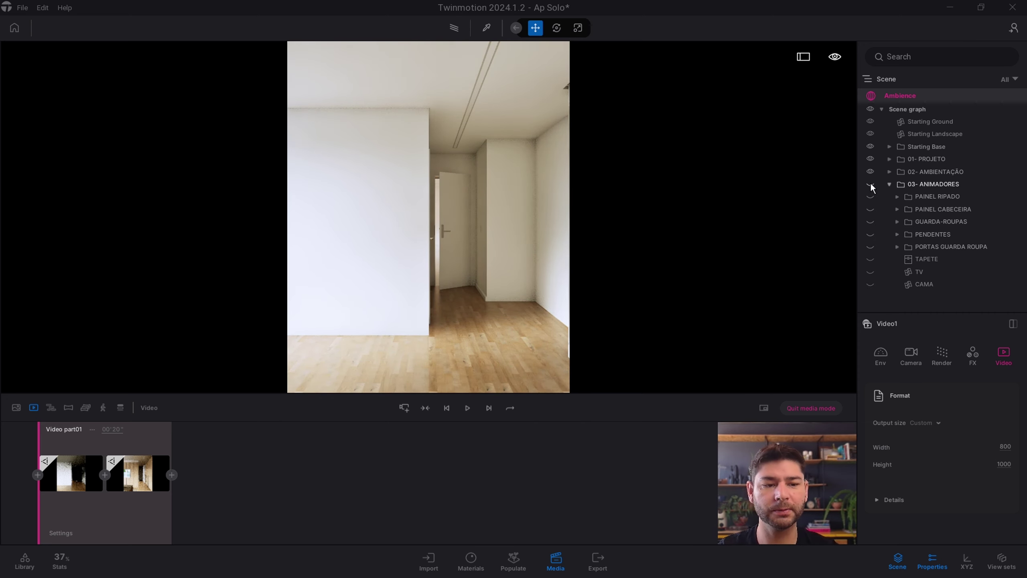
left_click(870, 283)
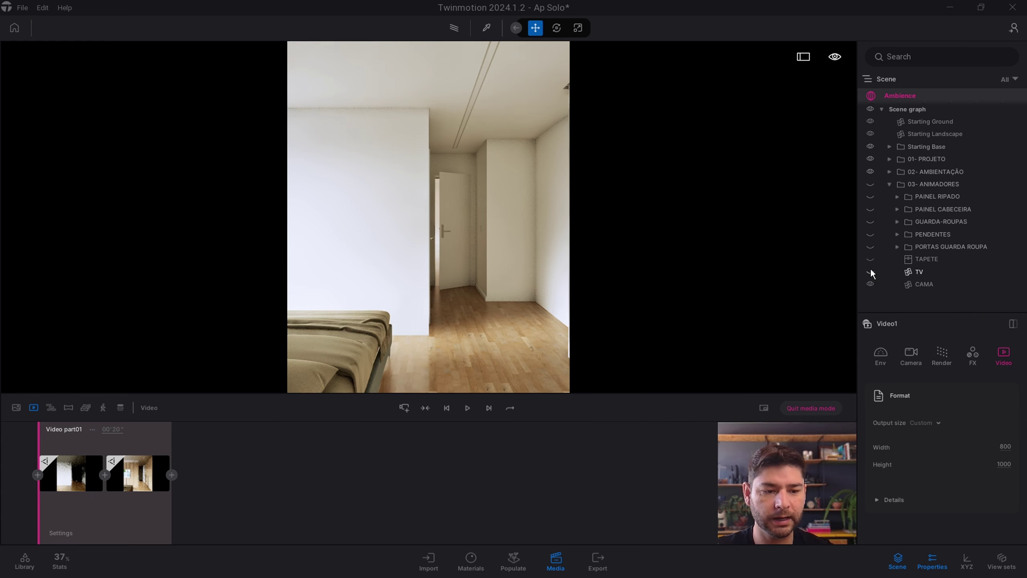
left_click(871, 270)
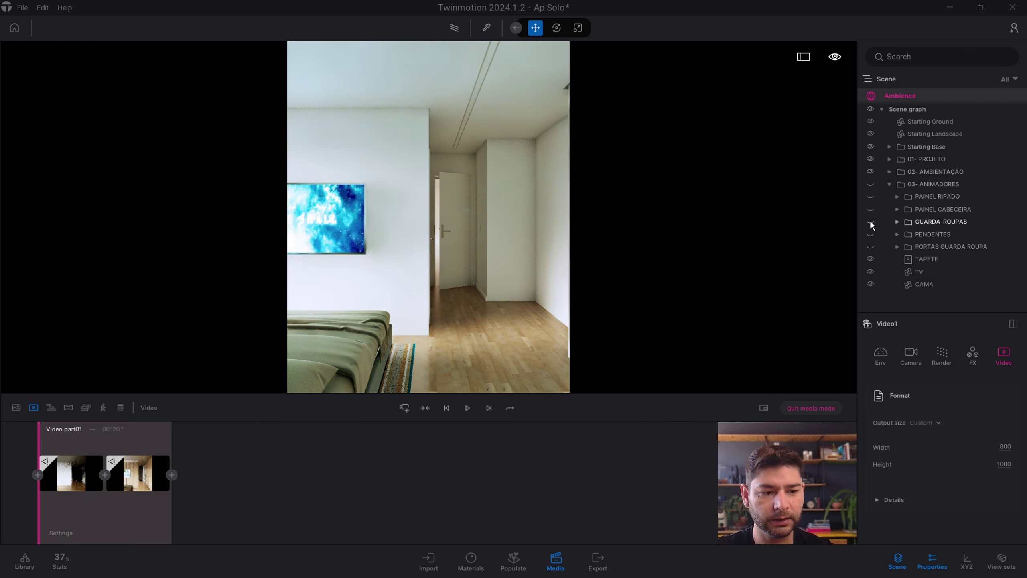
left_click(870, 221)
left_click(870, 246)
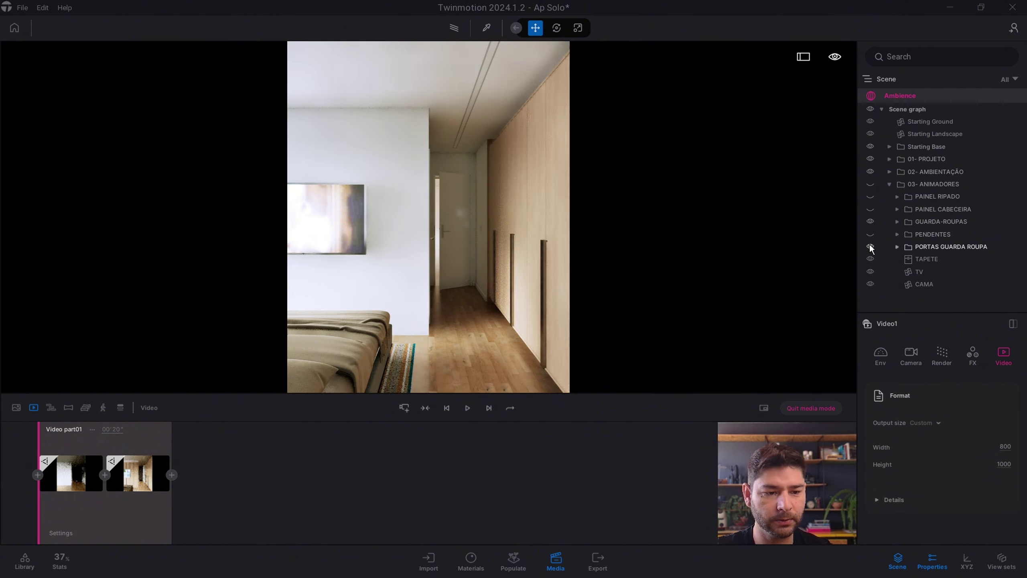
left_click(871, 234)
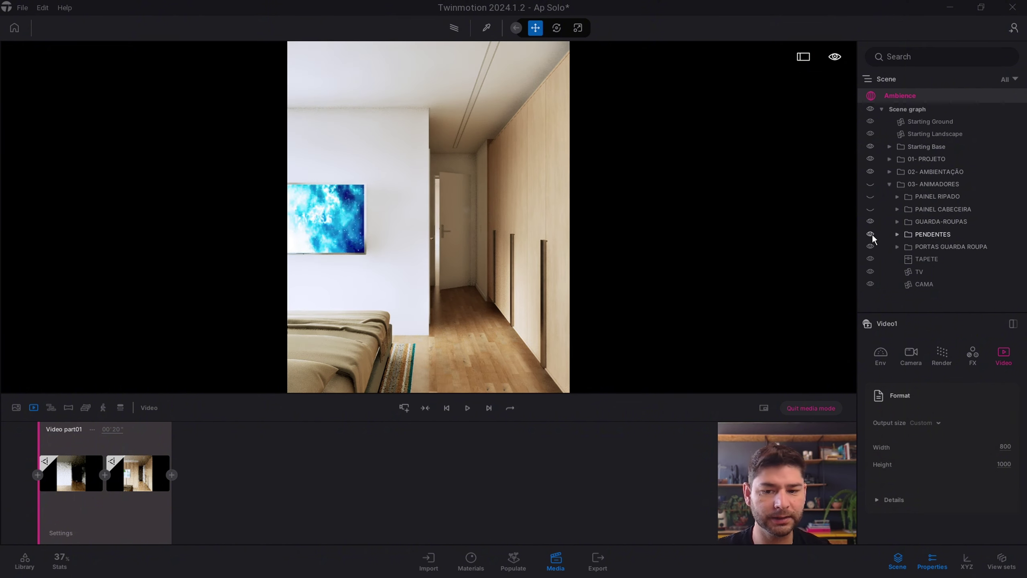
left_click(870, 208)
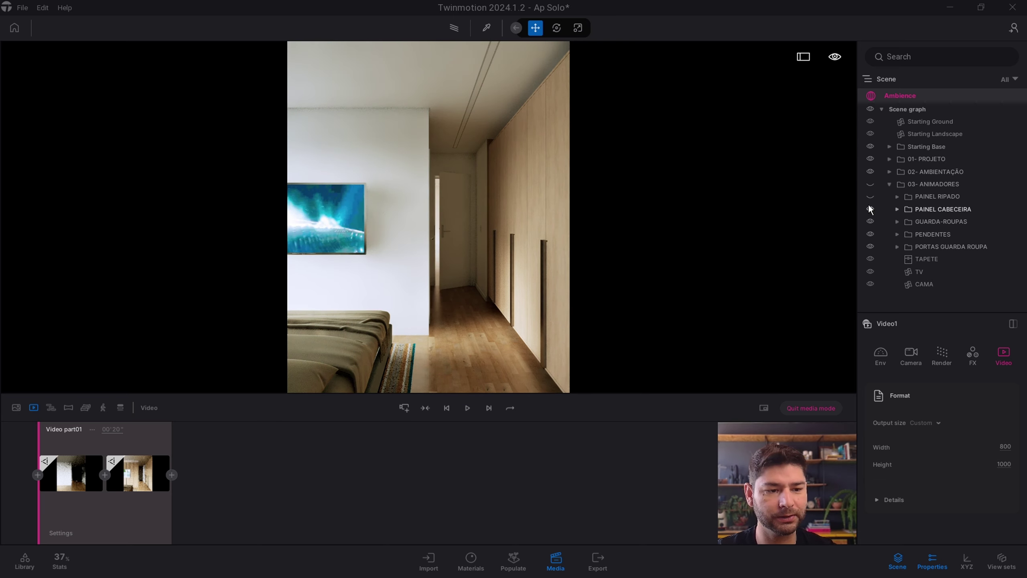
left_click(871, 196)
left_click(870, 183)
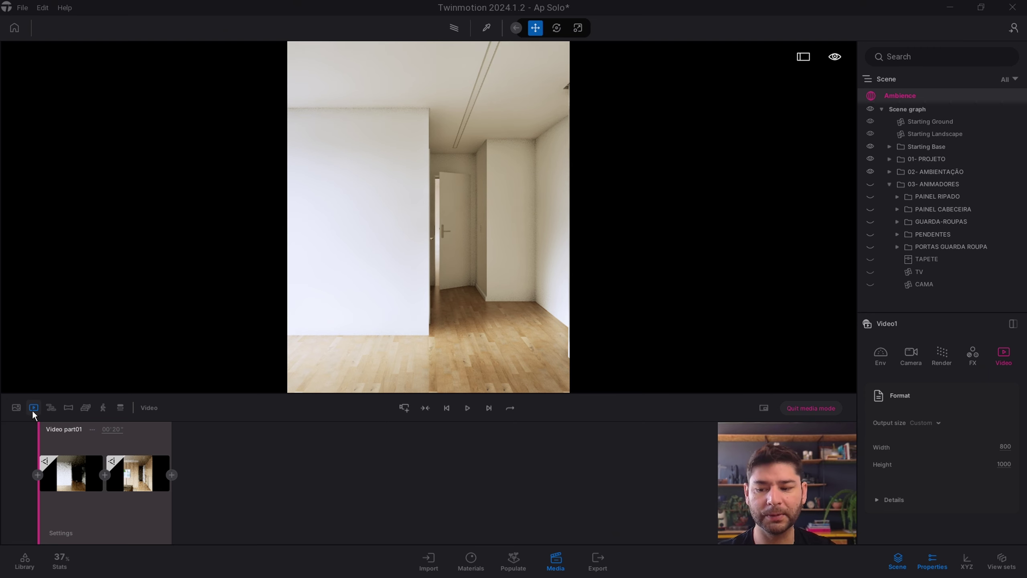
Step through the first and second video clips, then play the sequence to preview it
left_click(71, 472)
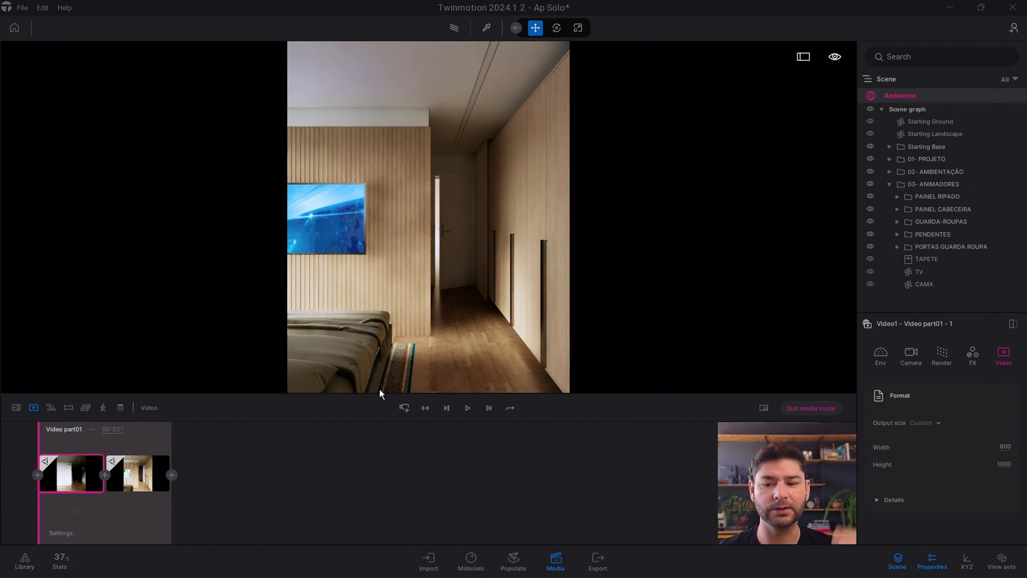
left_click(151, 469)
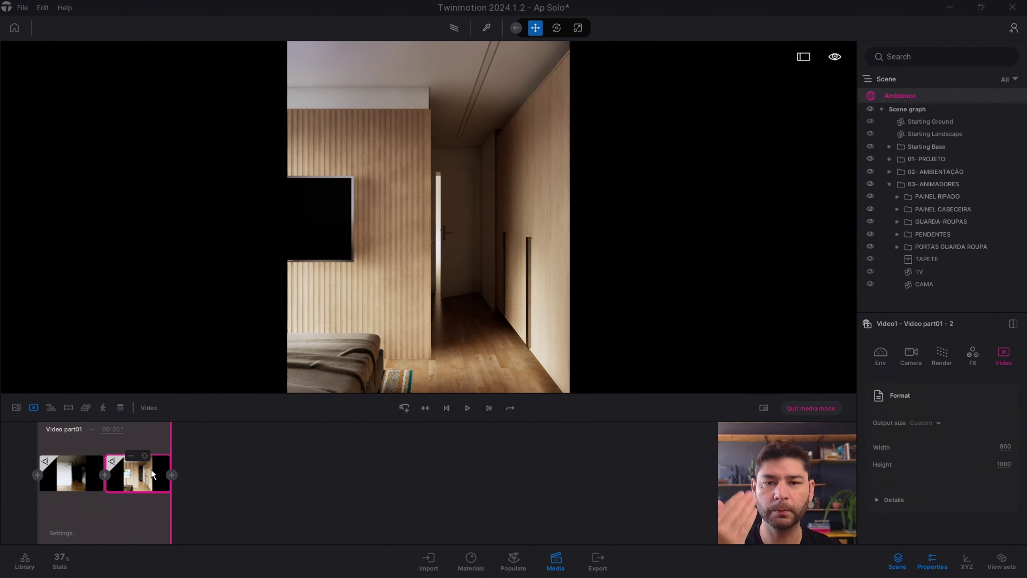
left_click(468, 408)
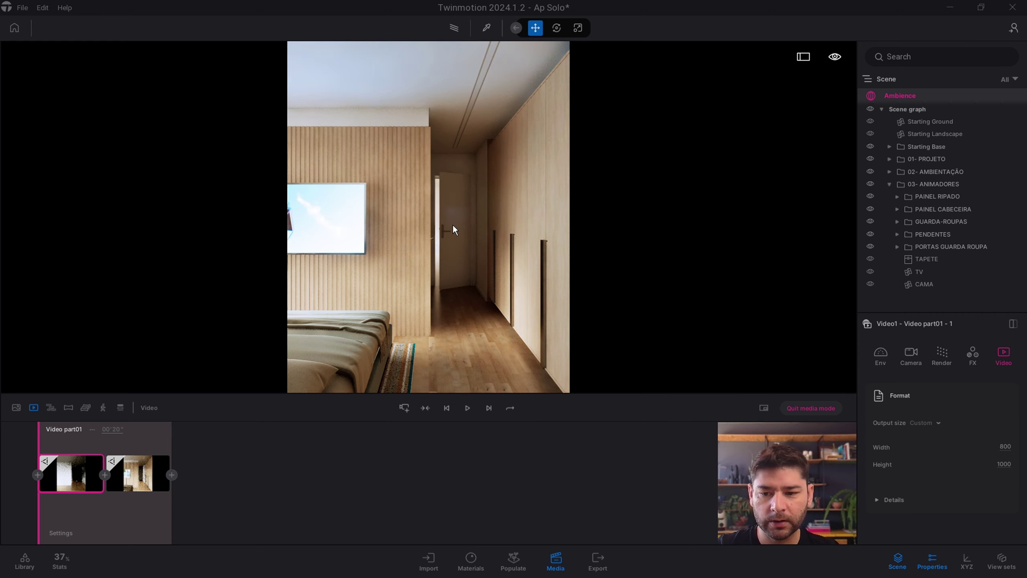
Drag a Translator from Library > Tools > Animators > Translators into the room by the corridor
left_click(24, 560)
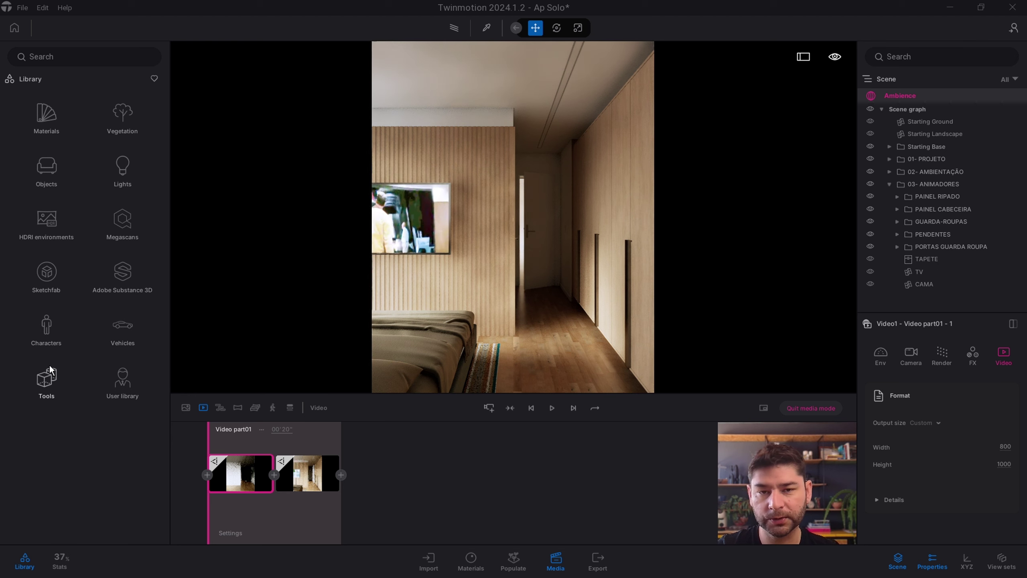
left_click(46, 380)
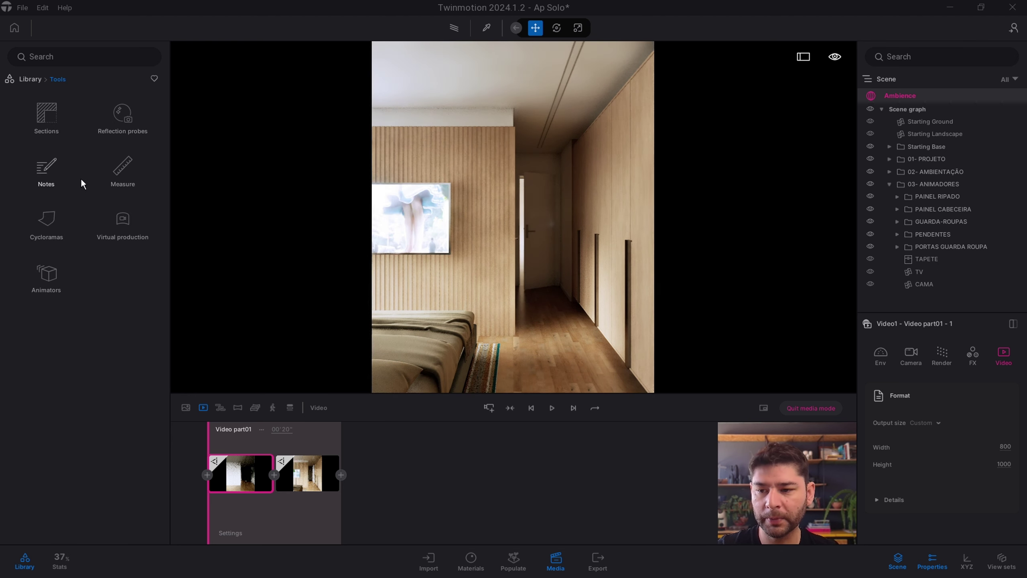
left_click(51, 280)
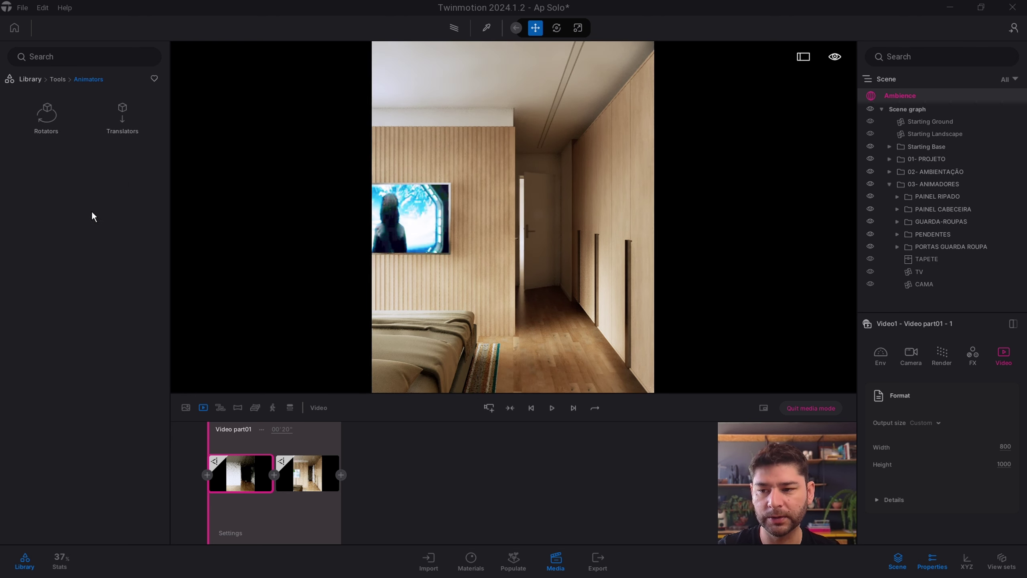
left_click(122, 118)
mouse_move(47, 107)
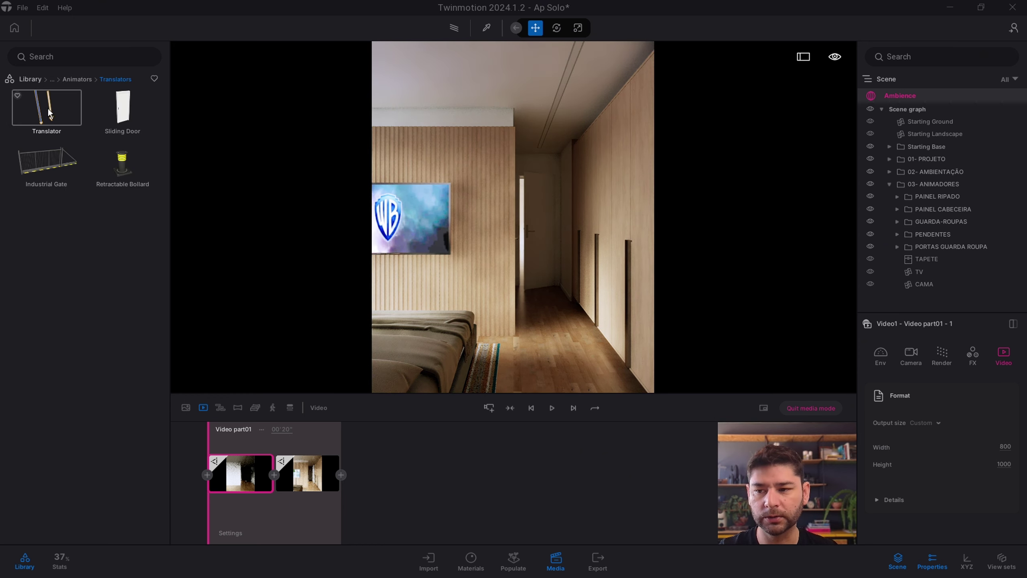
mouse_move(62, 120)
left_mouse_down()
mouse_move(538, 352)
mouse_move(549, 383)
mouse_move(523, 344)
left_mouse_up()
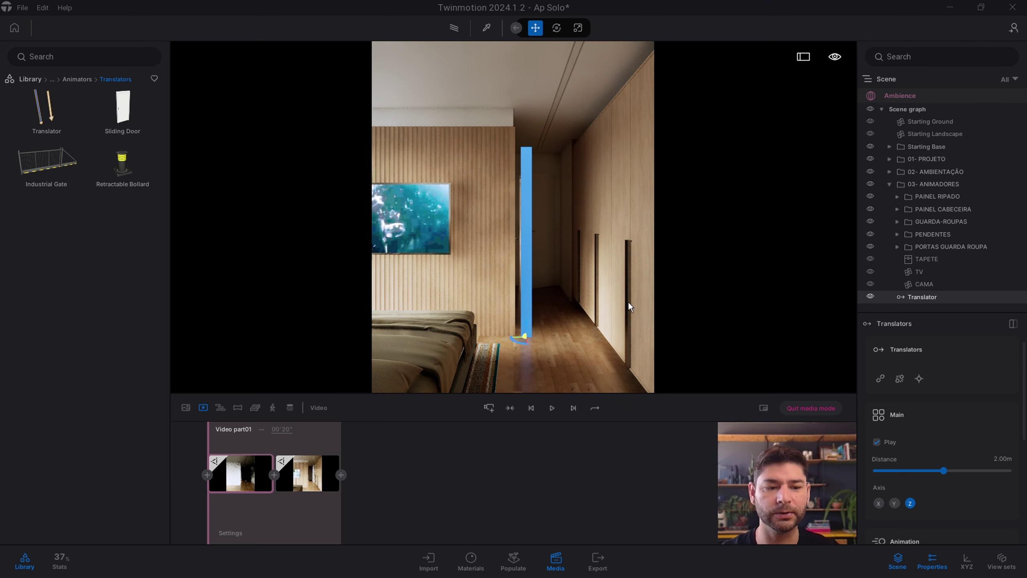
Cut PAINEL RIPADO out of 03- ANIMADORES and paste it under the Translator
left_click(890, 185)
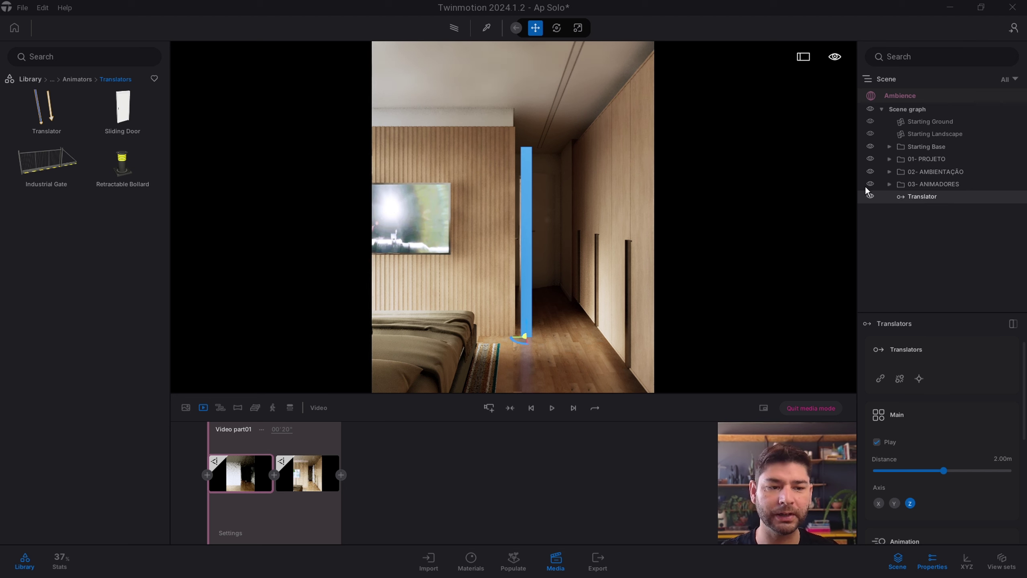
left_click(890, 185)
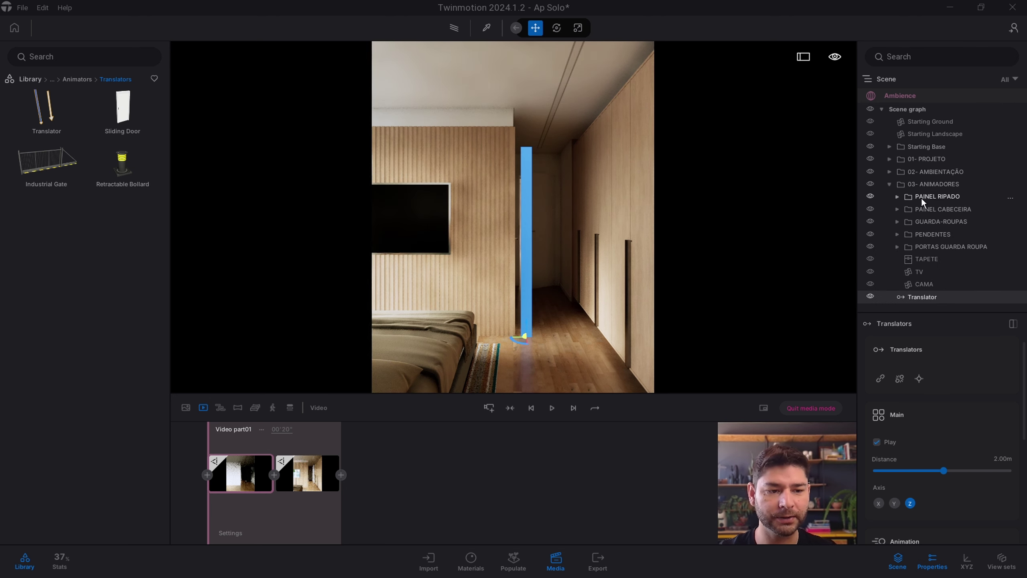
left_click(934, 197)
right_click(938, 202)
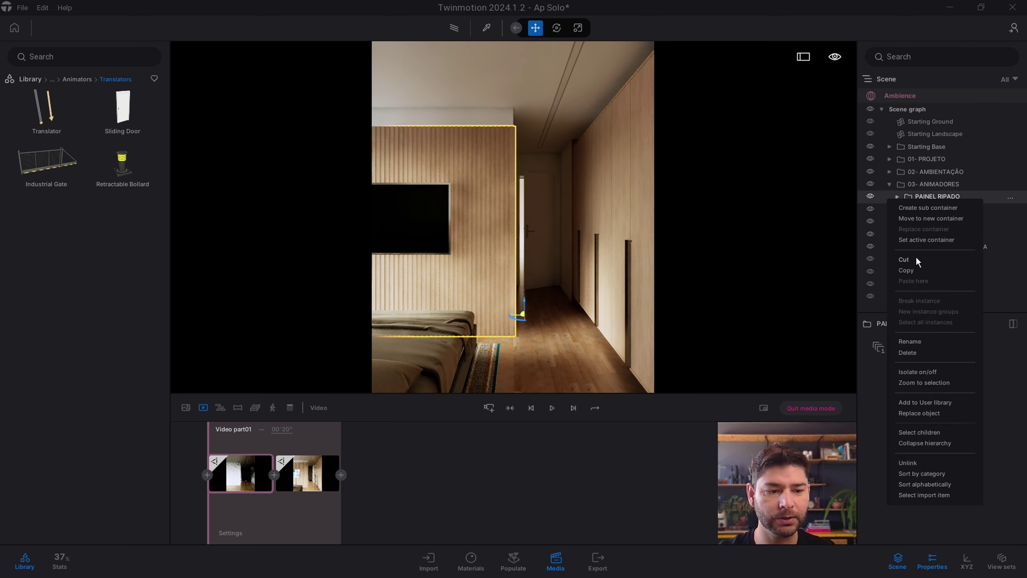
left_click(907, 262)
left_click(929, 300)
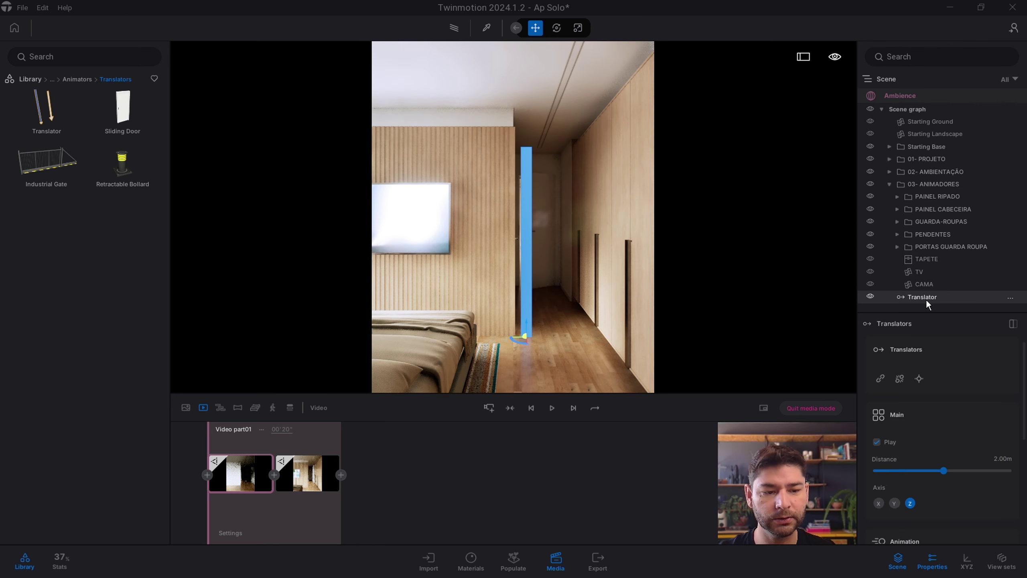
right_click(928, 305)
left_click(947, 354)
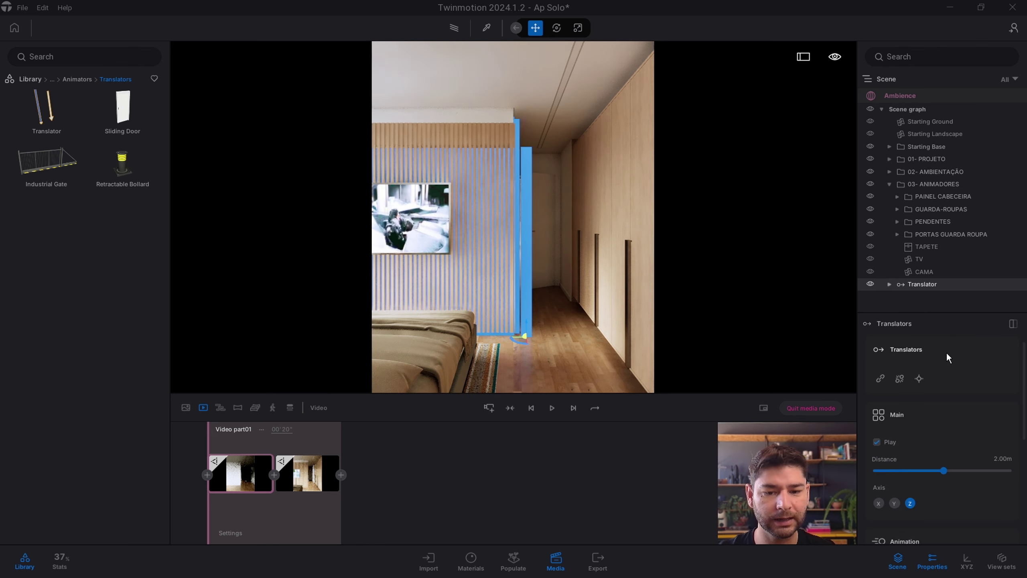
Set the Translator's travel distance to 2.60m and preview the panel's motion
left_click(889, 184)
left_click(894, 233)
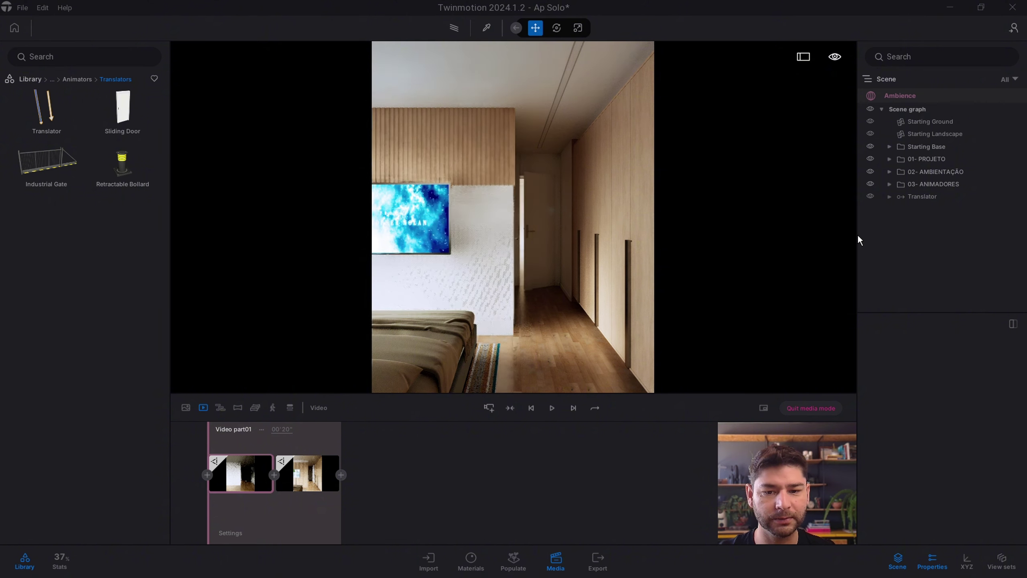
left_click(912, 197)
left_click(910, 241)
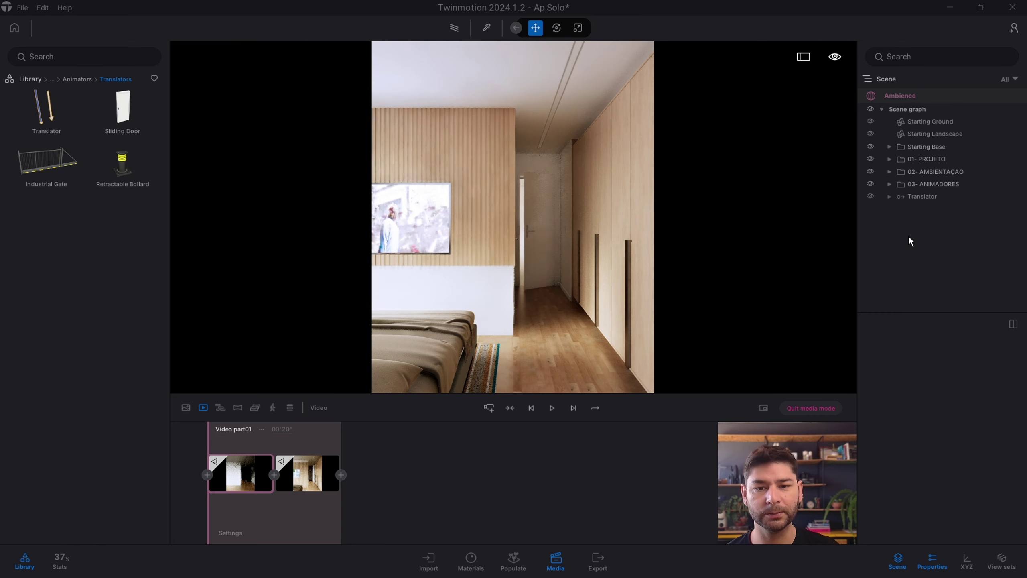
left_click(922, 197)
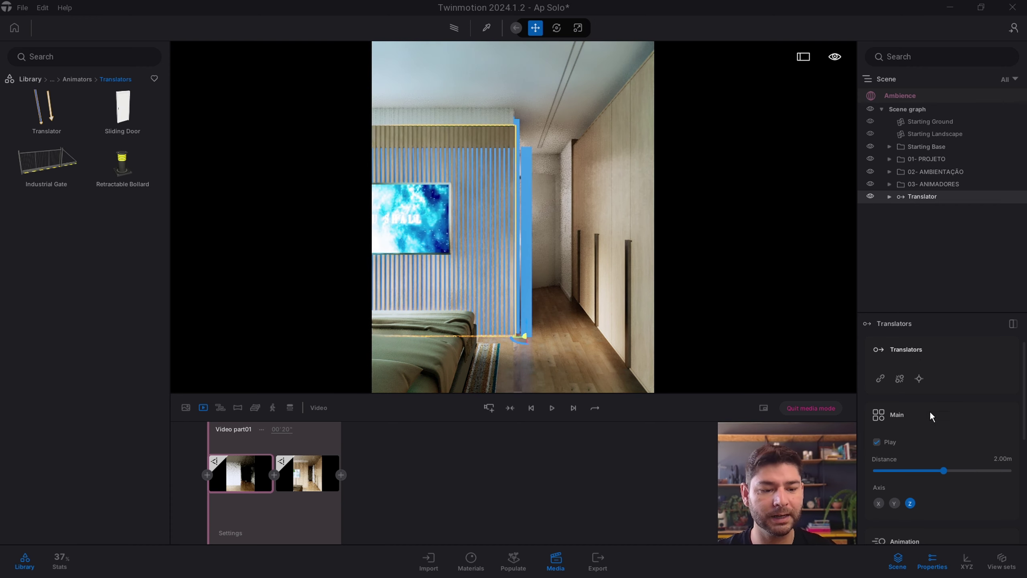
left_click(1005, 462)
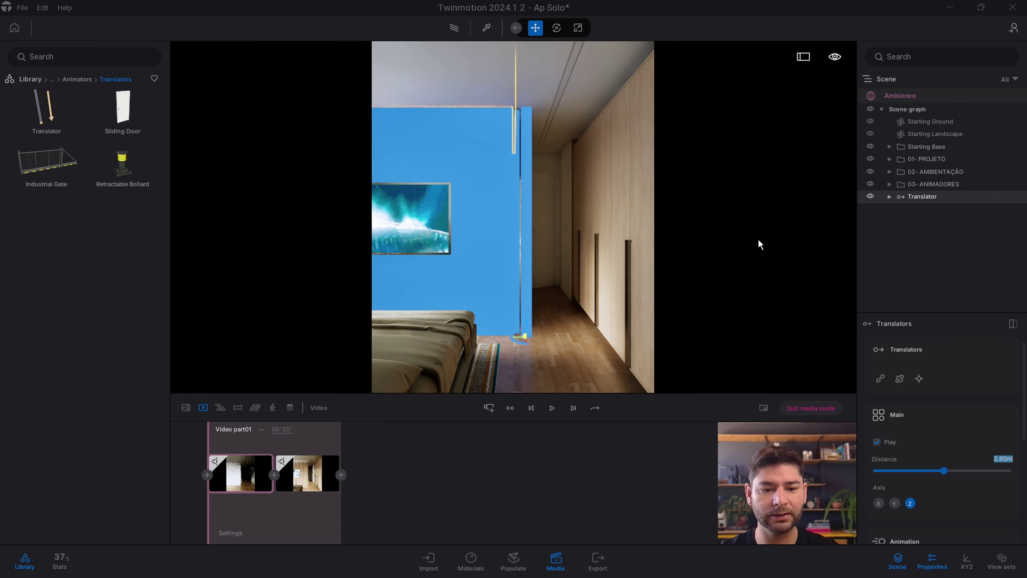
left_click(696, 157)
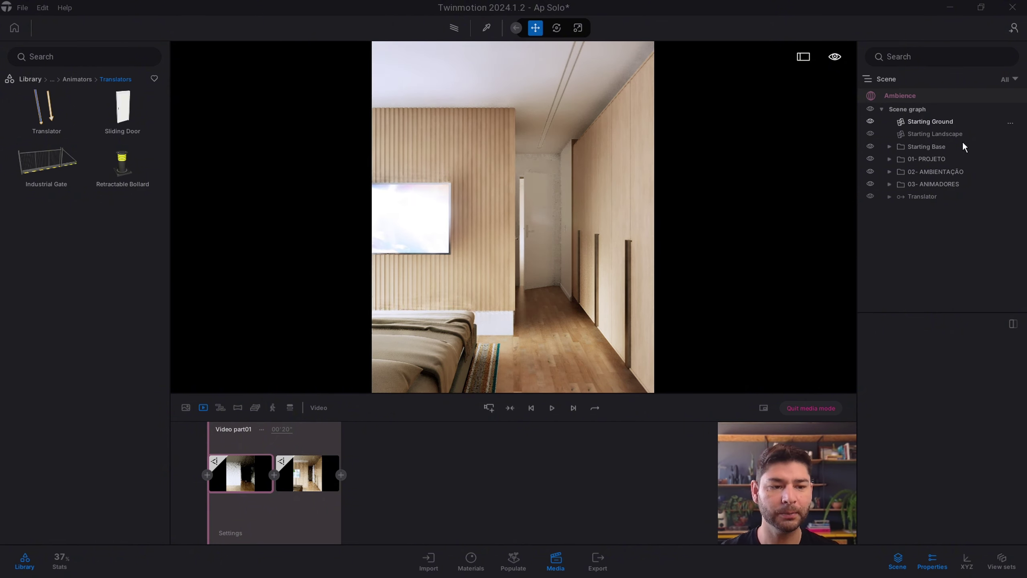
Set the wall-panel Translator to play only Once
left_click(922, 197)
scroll(927, 427, "down", 2)
scroll(927, 428, "down", 1)
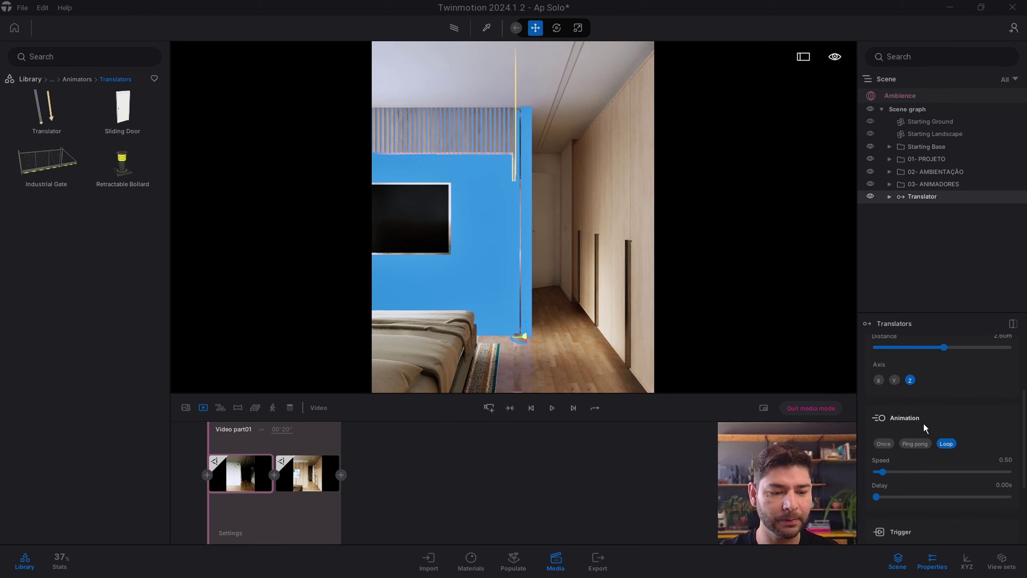
left_click(884, 444)
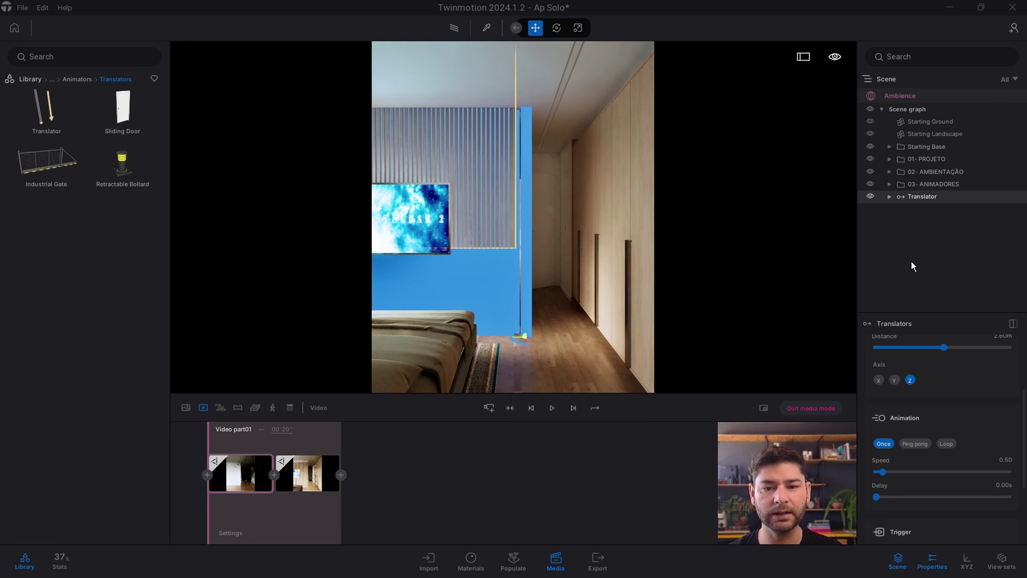
left_click(718, 160)
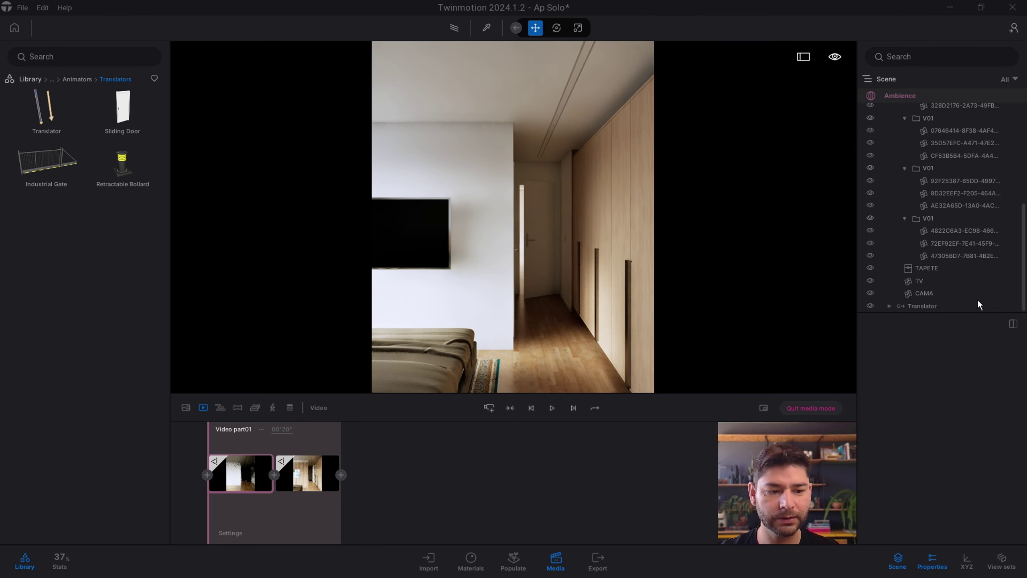
Reselect the wall-panel Translator and scroll down to its Trigger section
left_click(930, 307)
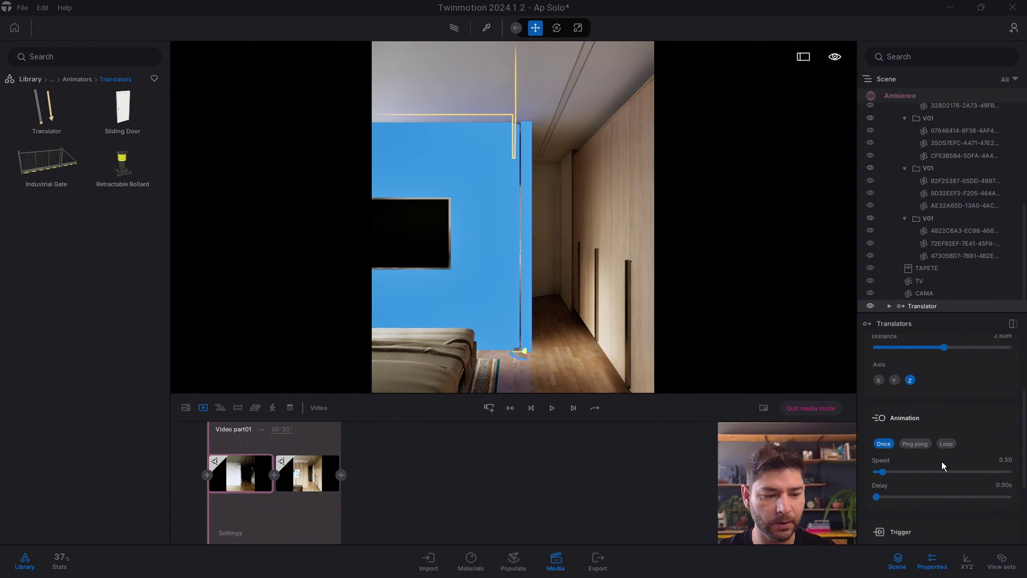
scroll(943, 466, "down", 2)
scroll(948, 473, "down", 2)
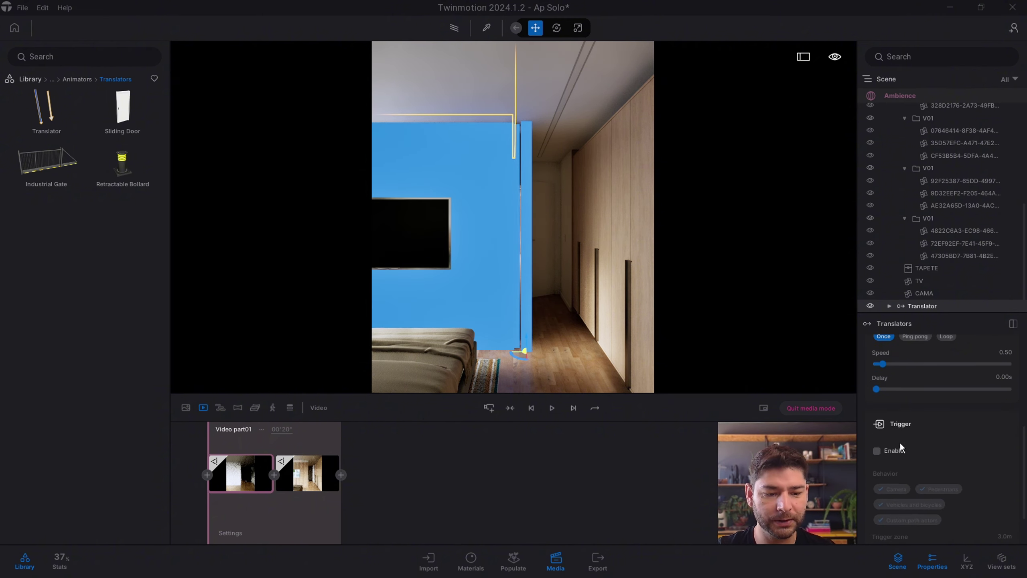
scroll(898, 443, "down", 2)
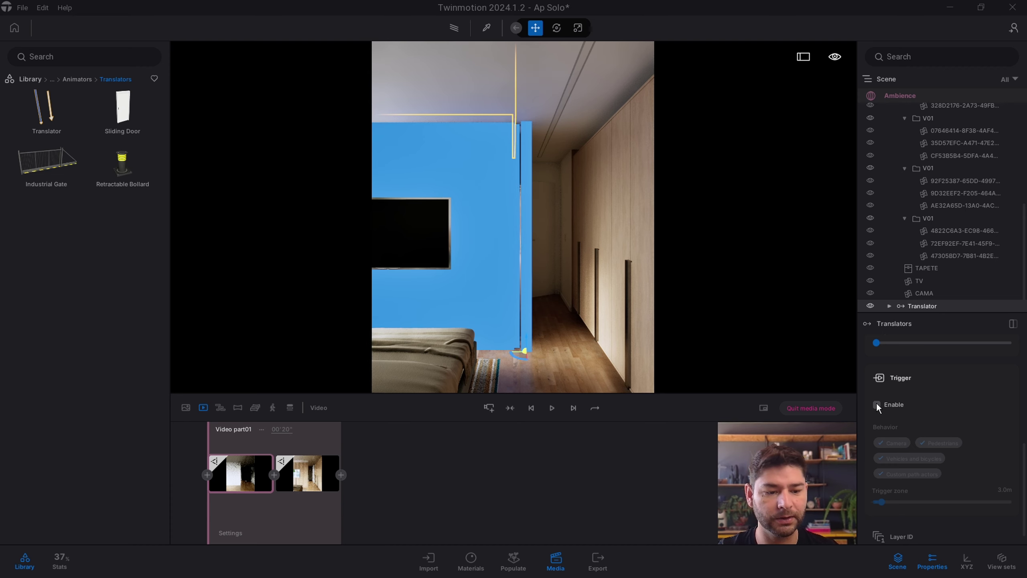
Enable the wall-panel Translator's camera trigger with a 3.3 m trigger zone
left_click(876, 405)
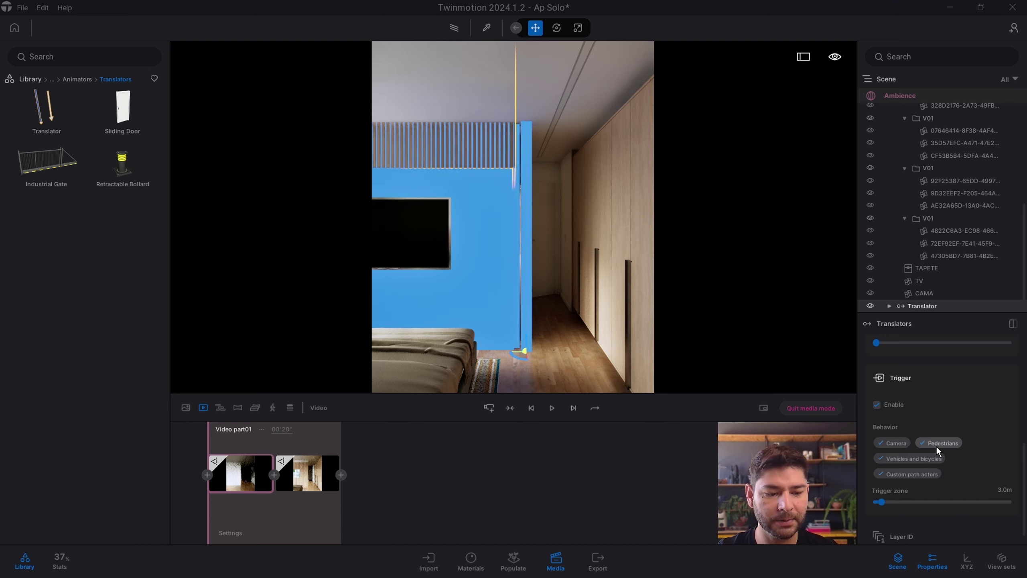
left_click(647, 273)
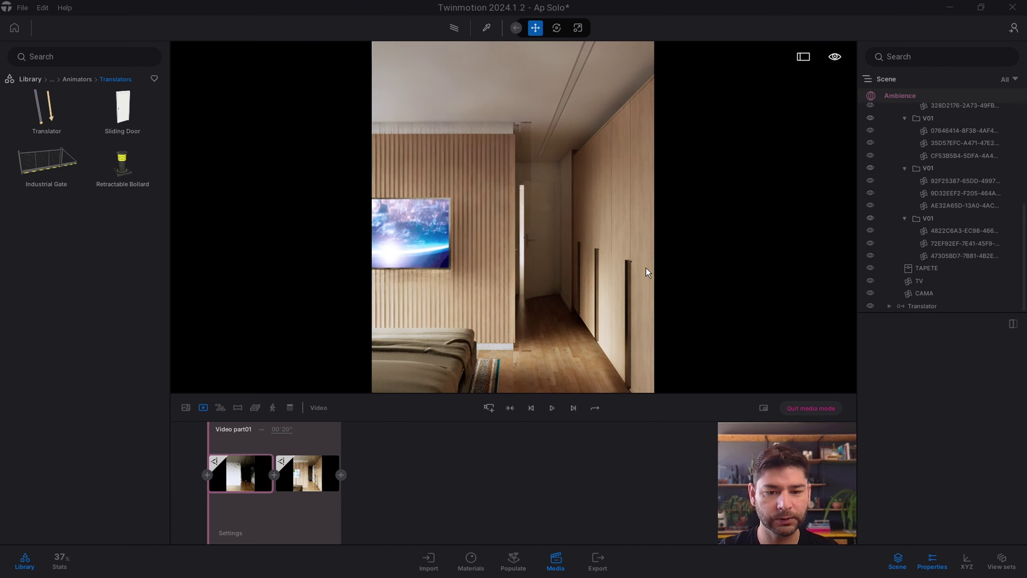
left_click(925, 304)
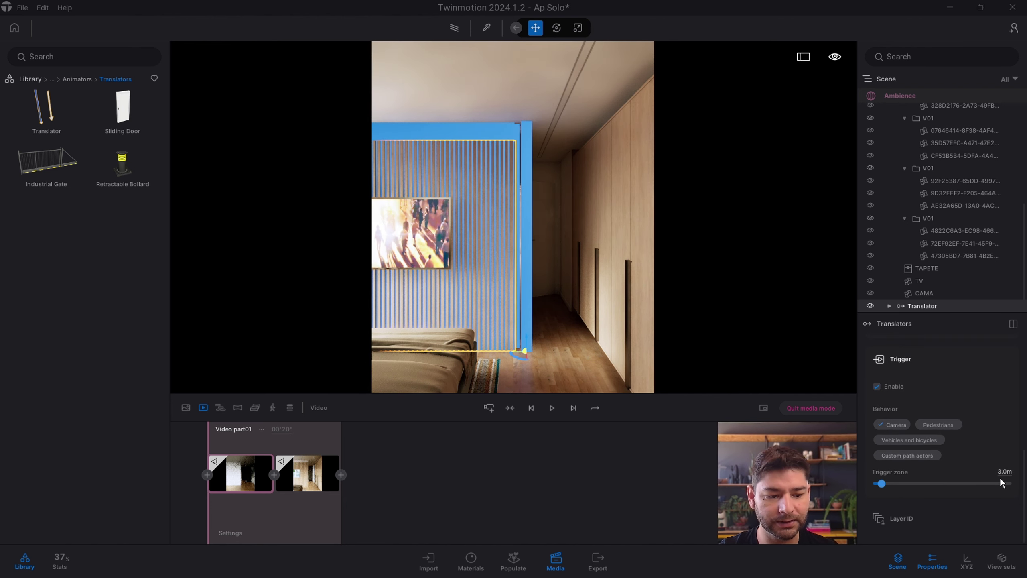
type("4")
key("Return")
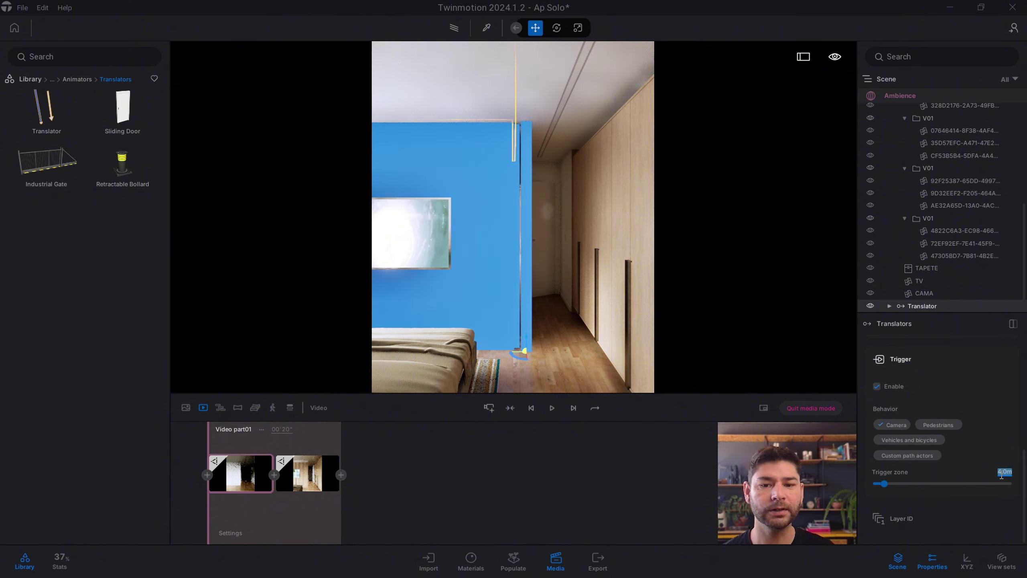
type("3")
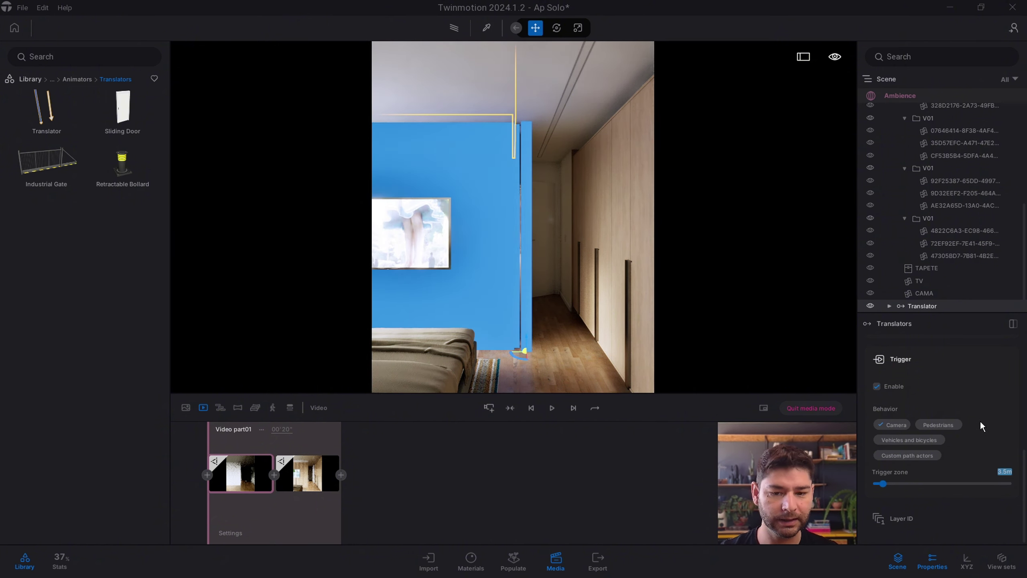
type("3.")
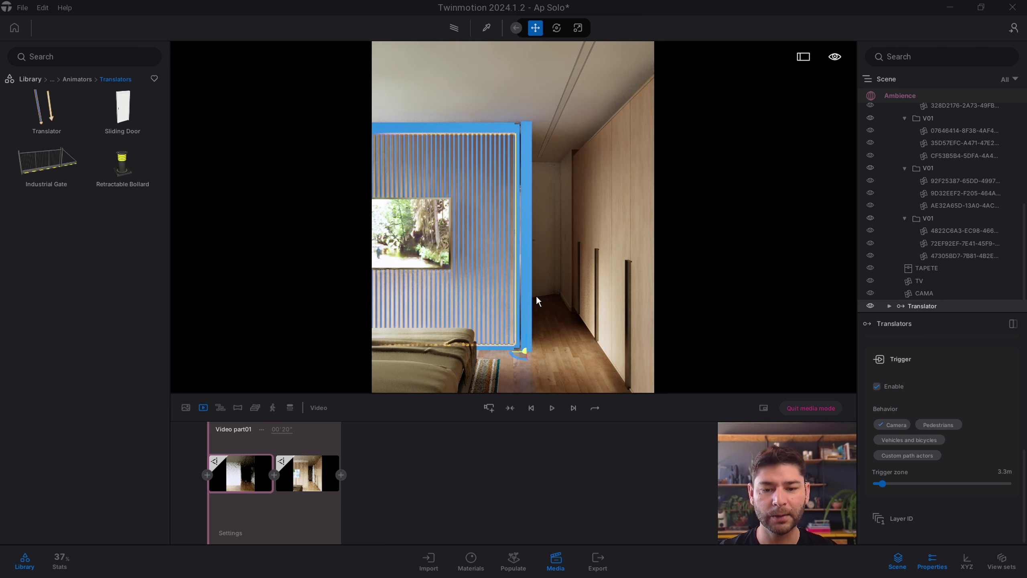
key("Escape")
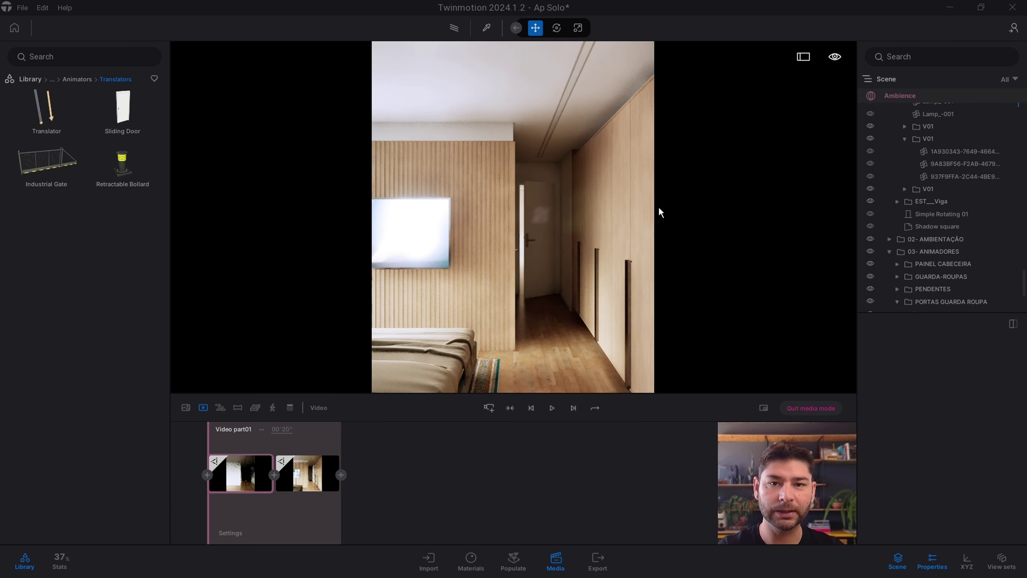
Scrub the video playhead forward and back to watch the wall panel animate
left_click_drag(207, 449, 277, 447)
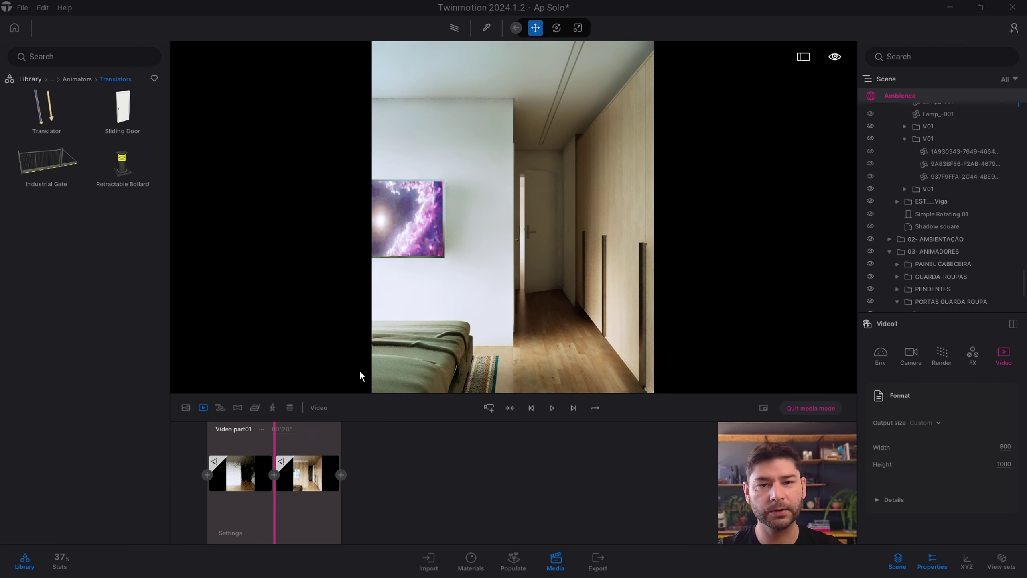
left_click_drag(275, 447, 208, 449)
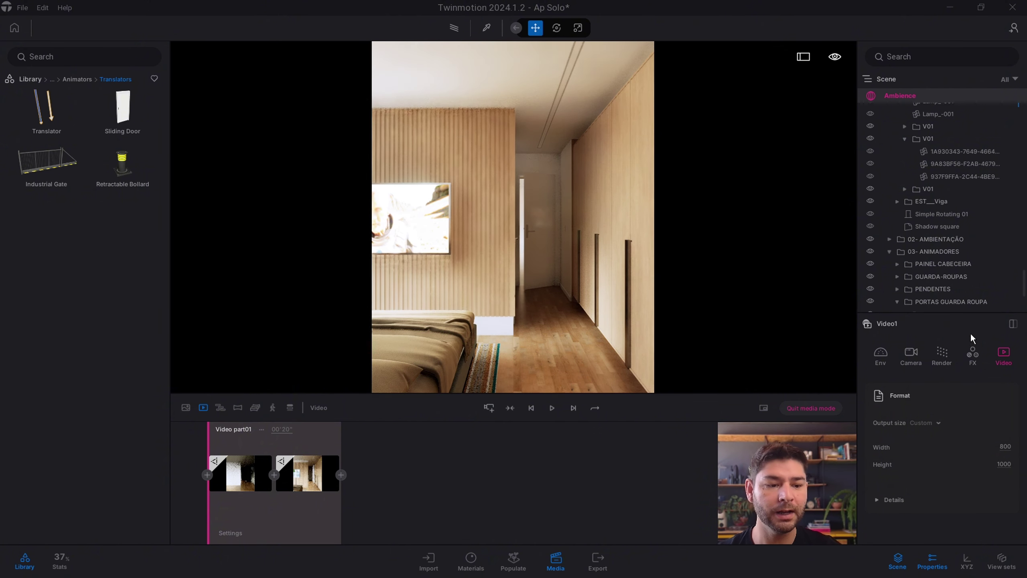
scroll(970, 324, "down", 3)
scroll(942, 297, "down", 2)
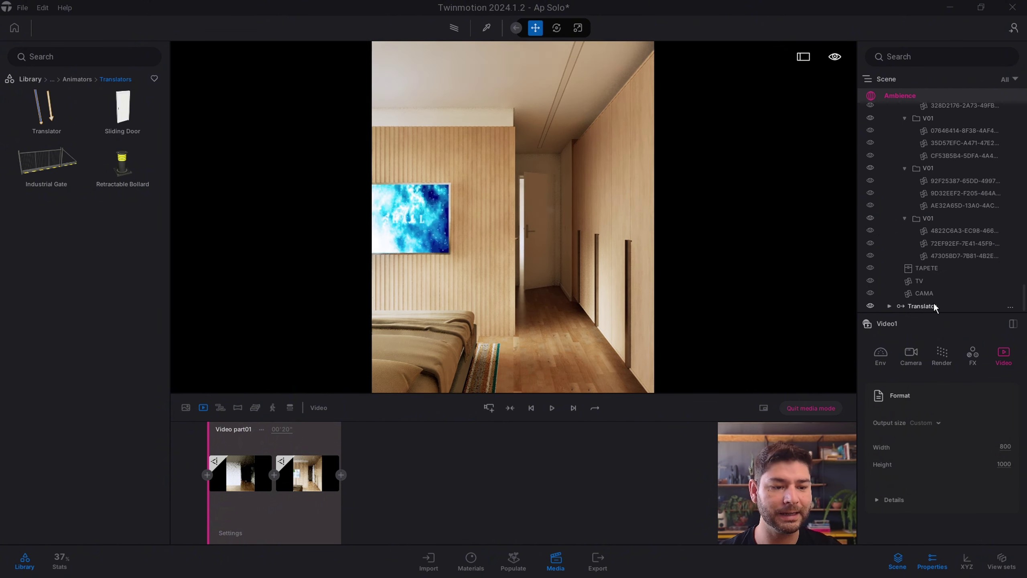
Select the Translator, scrub the preview again, and return the video to the clip start
left_click(930, 305)
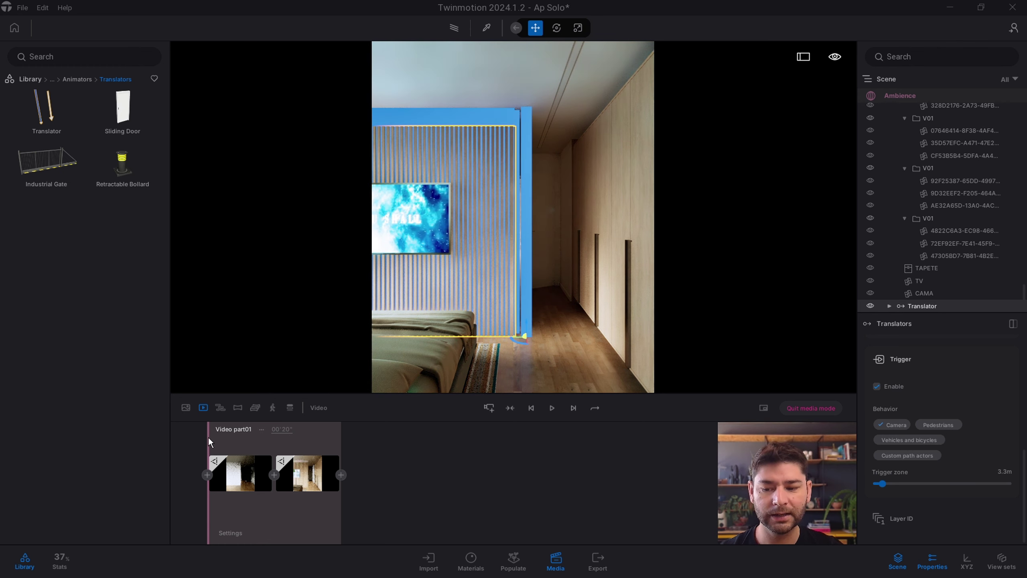
left_click_drag(209, 438, 263, 445)
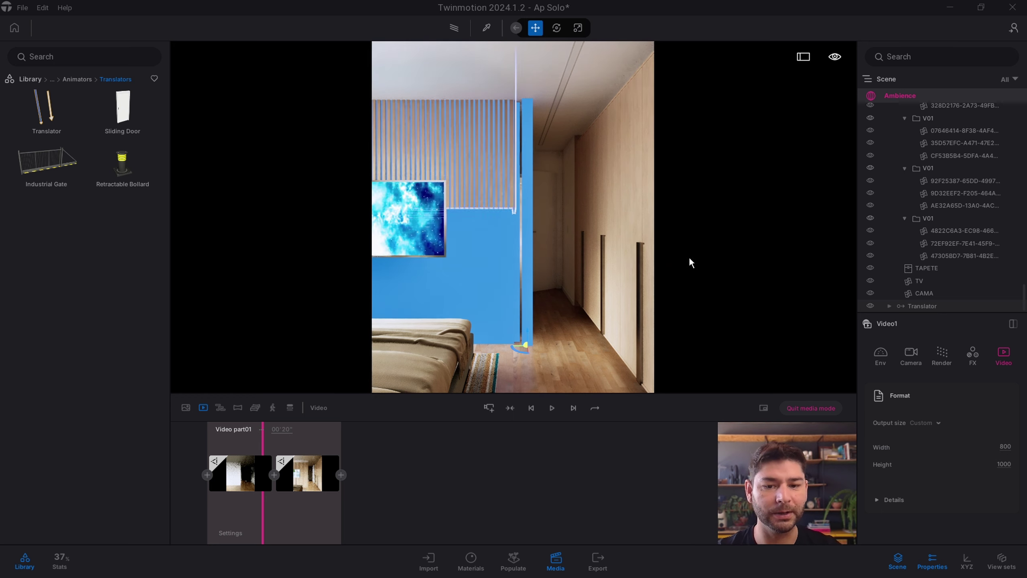
left_click(590, 150)
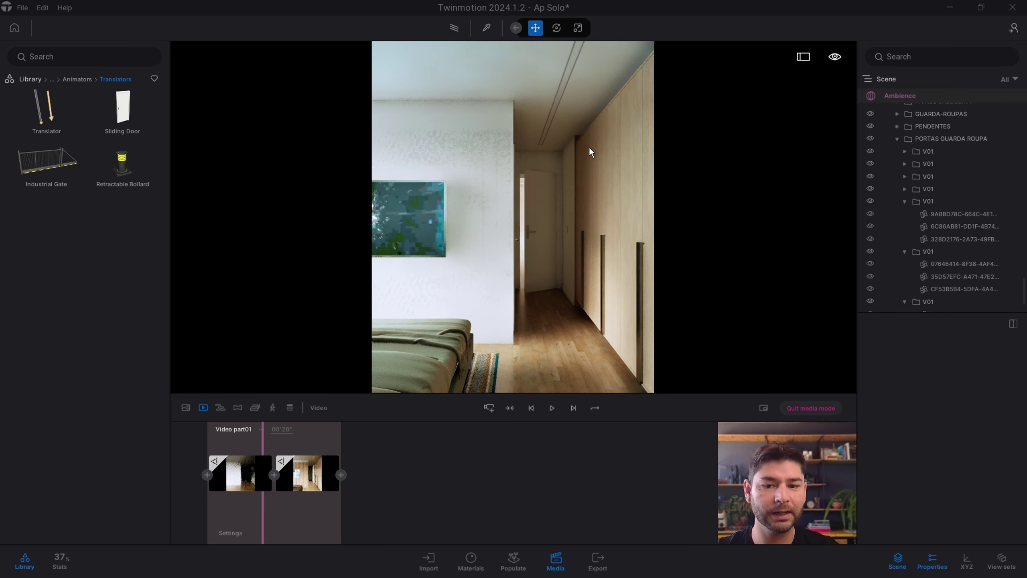
left_click(262, 448)
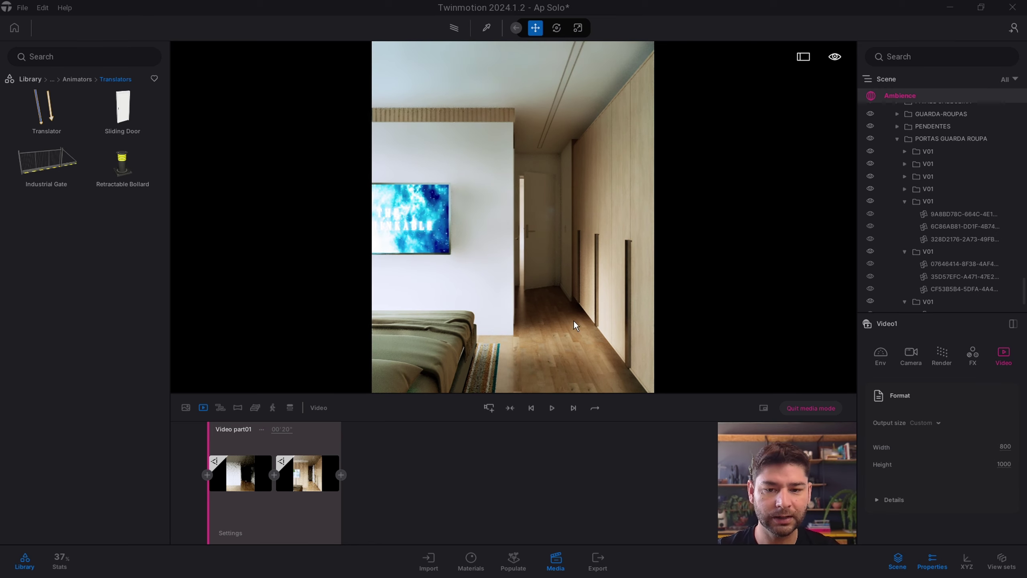
scroll(915, 262, "down", 3)
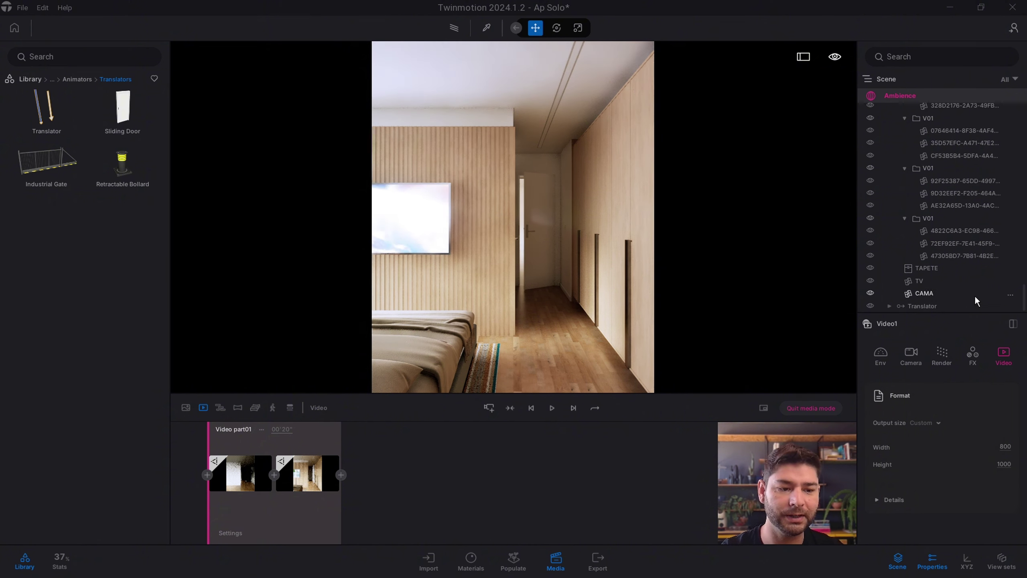
Copy the wall-panel Translator and collapse the 01- PROJETO and 03- ANIMADORES folders
left_click(921, 306)
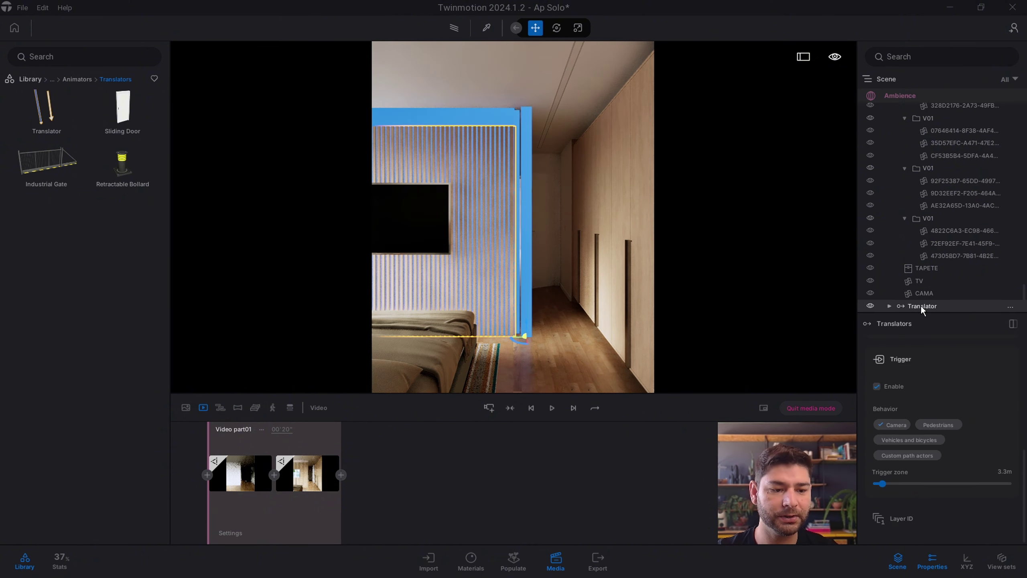
right_click(921, 305)
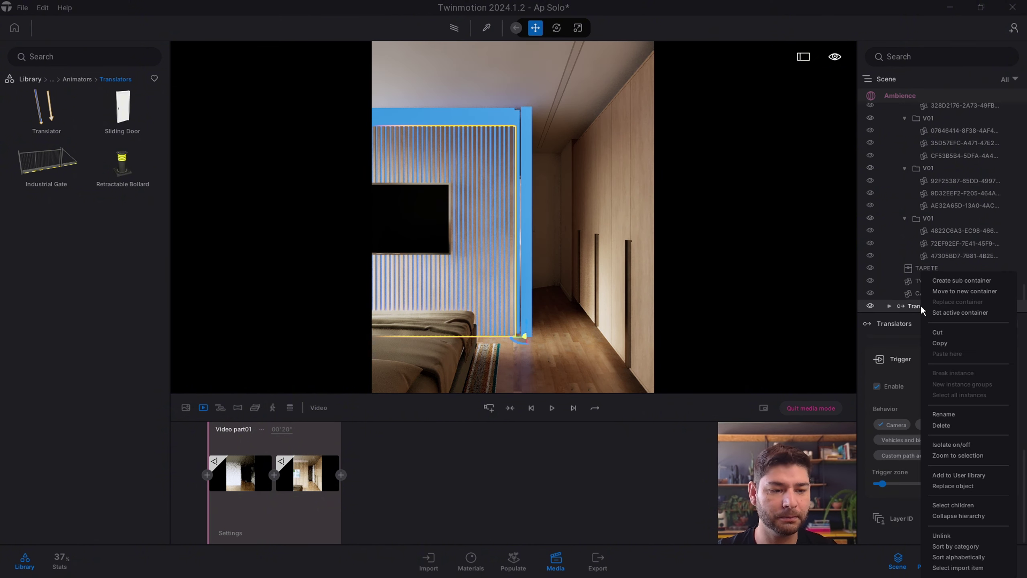
left_click(946, 343)
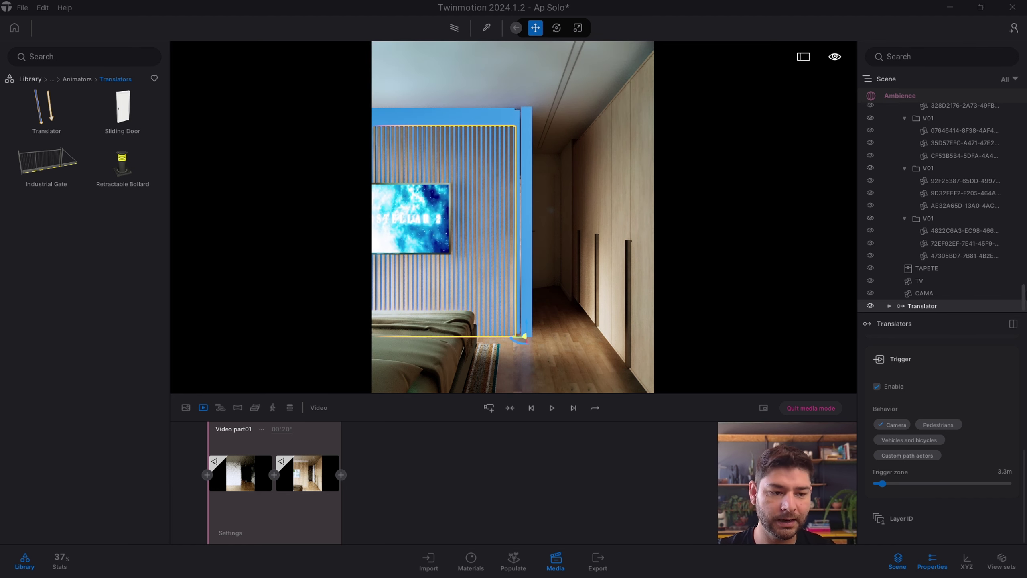
left_click_drag(1024, 306, 1024, 105)
left_click(890, 159)
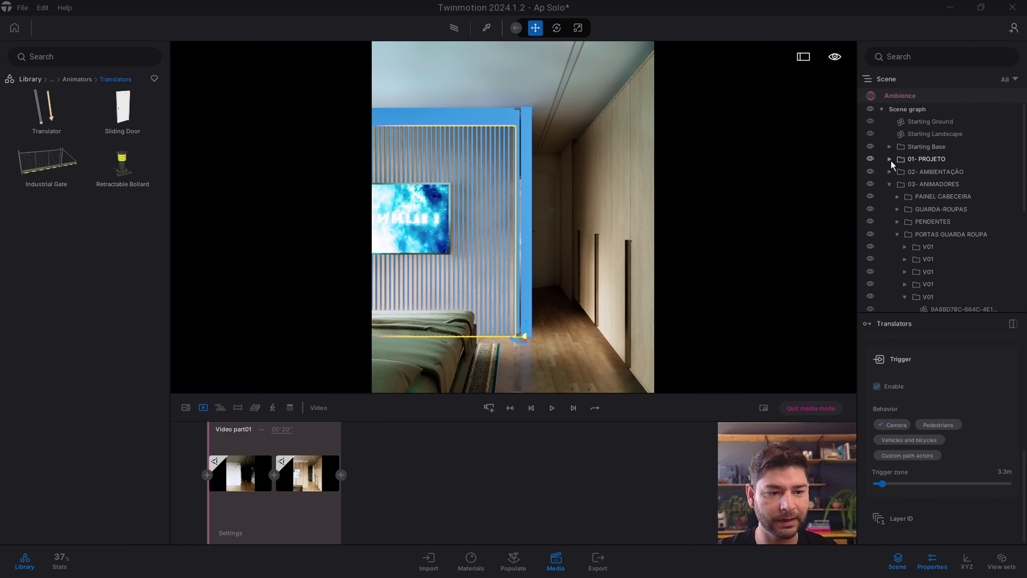
left_click(890, 184)
Paste the Translator copy at the scene graph's top level and delete its PAINEL RIPADO
right_click(912, 230)
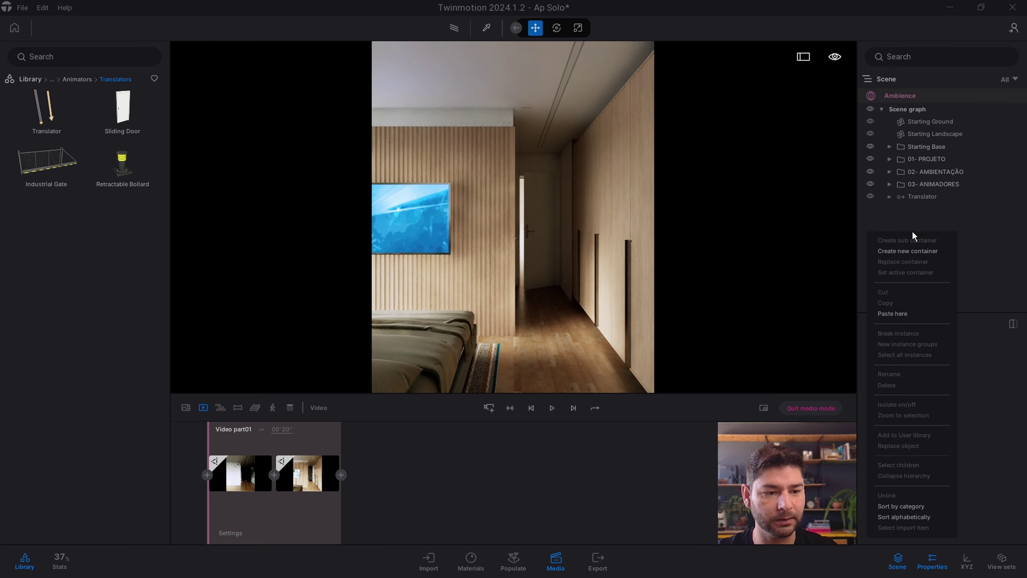
left_click(899, 311)
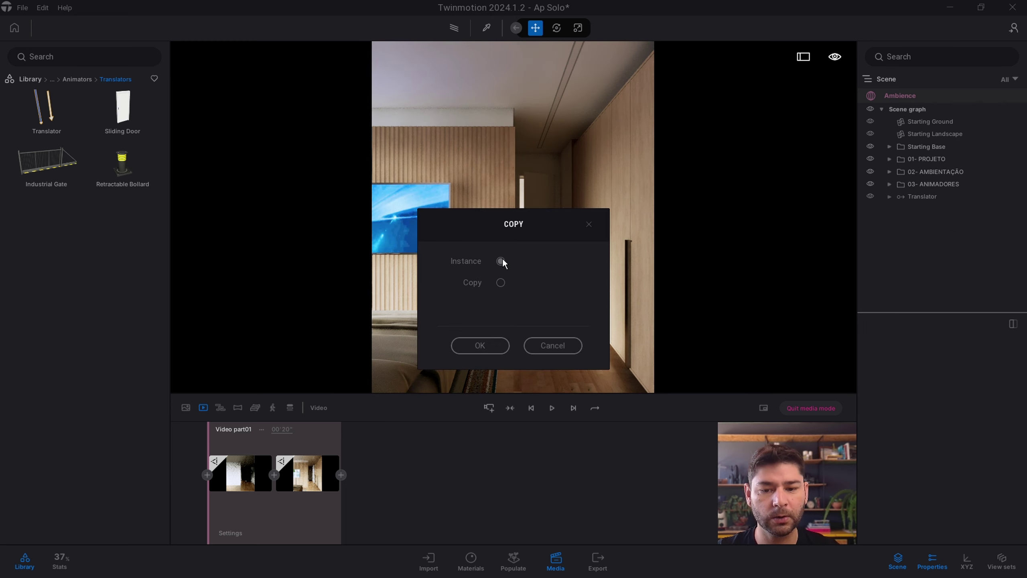
left_click(501, 282)
left_click(480, 345)
left_click(889, 208)
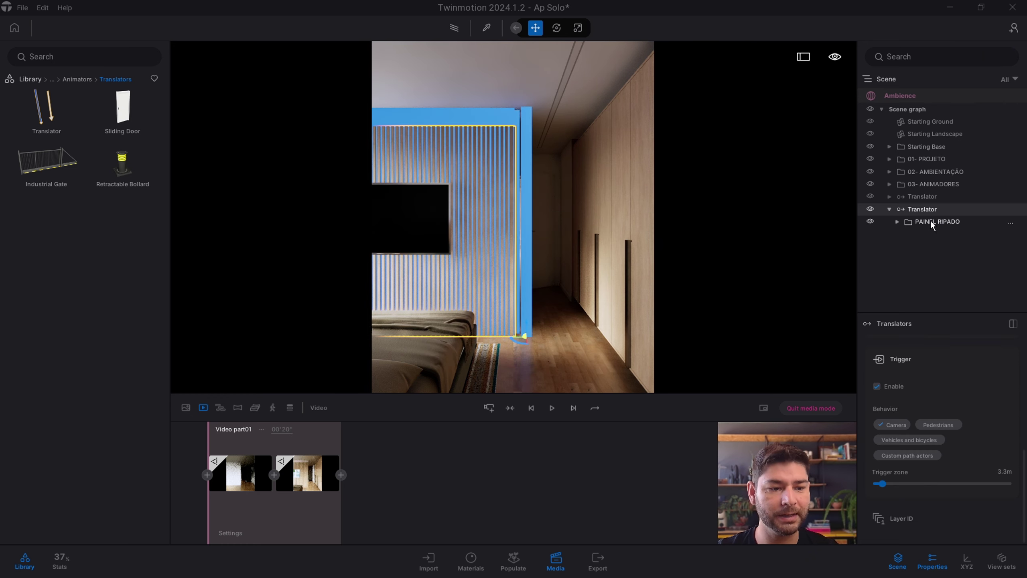
key("Delete")
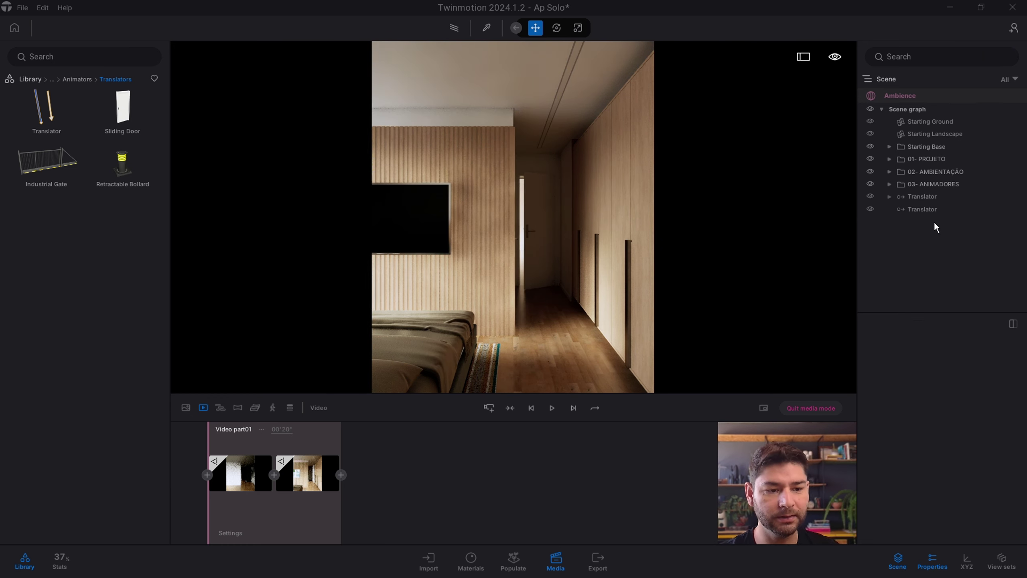
Move the bed CAMA into the second Translator
left_click(889, 185)
right_click(928, 272)
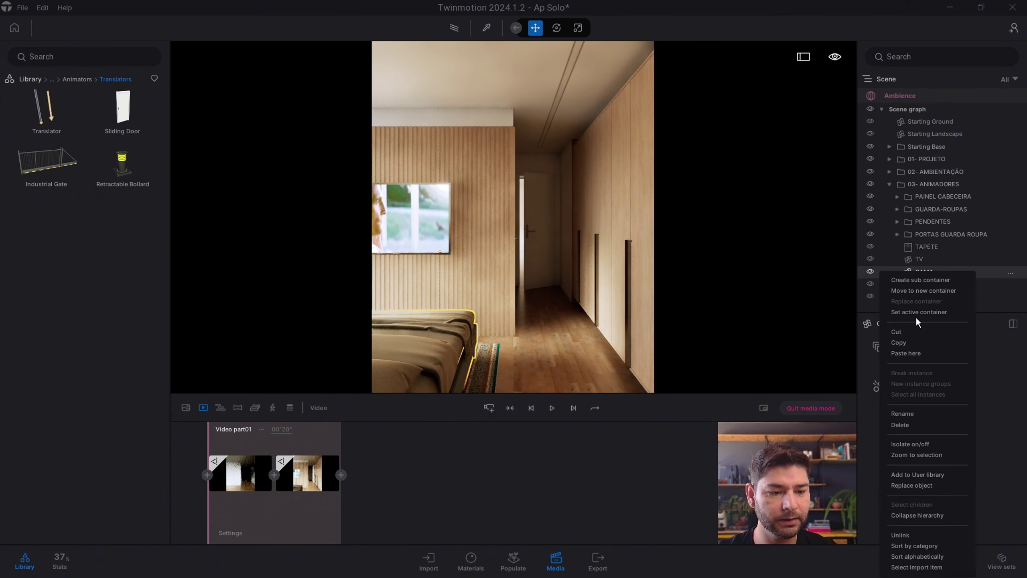
left_click(899, 333)
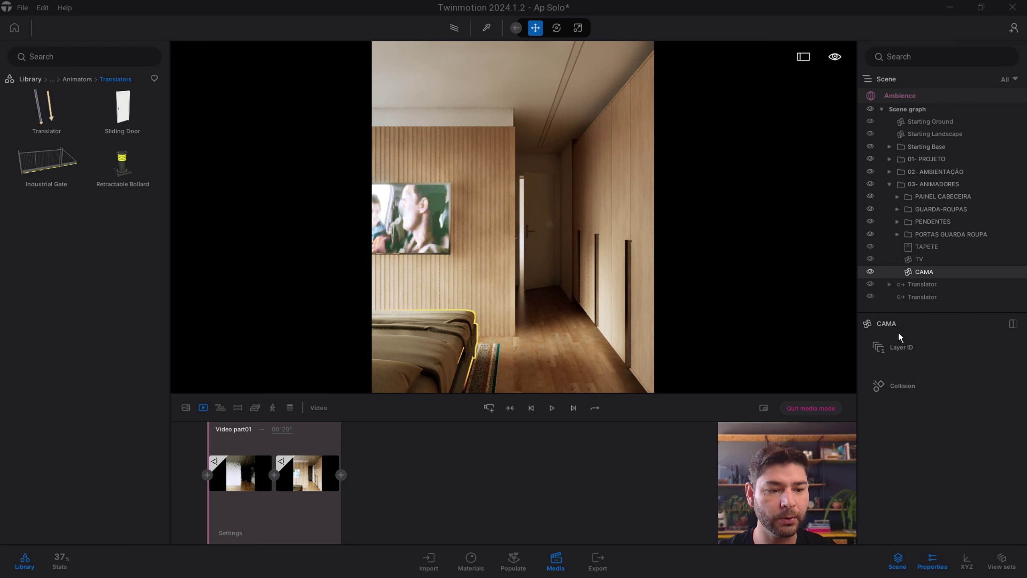
left_click(925, 297)
right_click(924, 297)
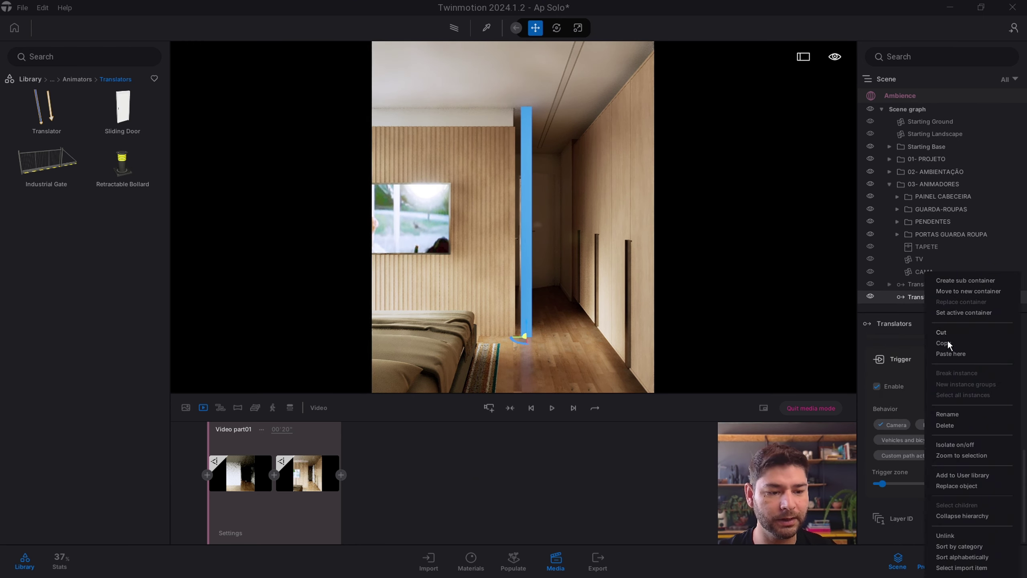
left_click(951, 353)
left_click(890, 283)
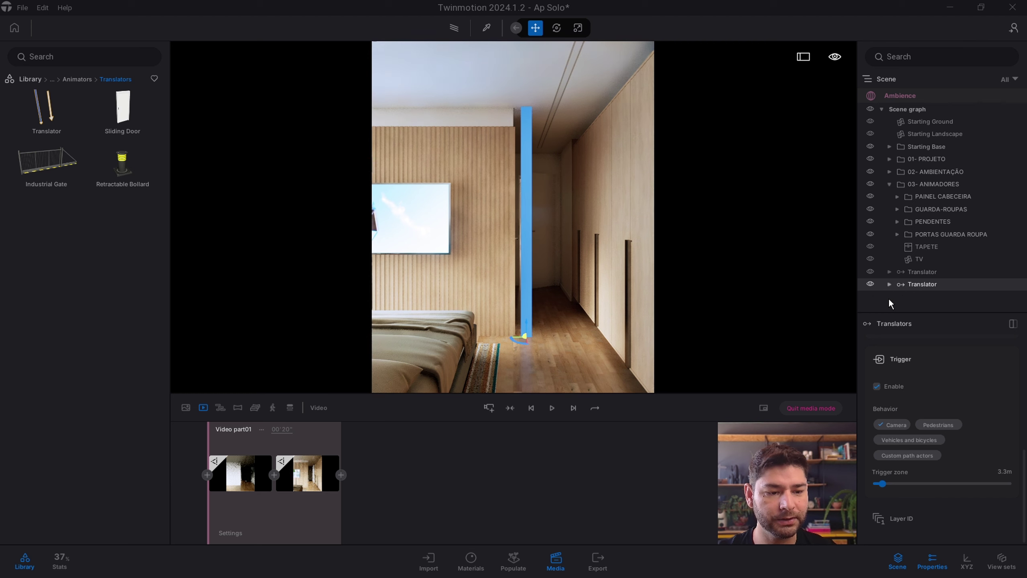
Rename the two Translators PAINEL RIPADO and CAMA
left_click(927, 273)
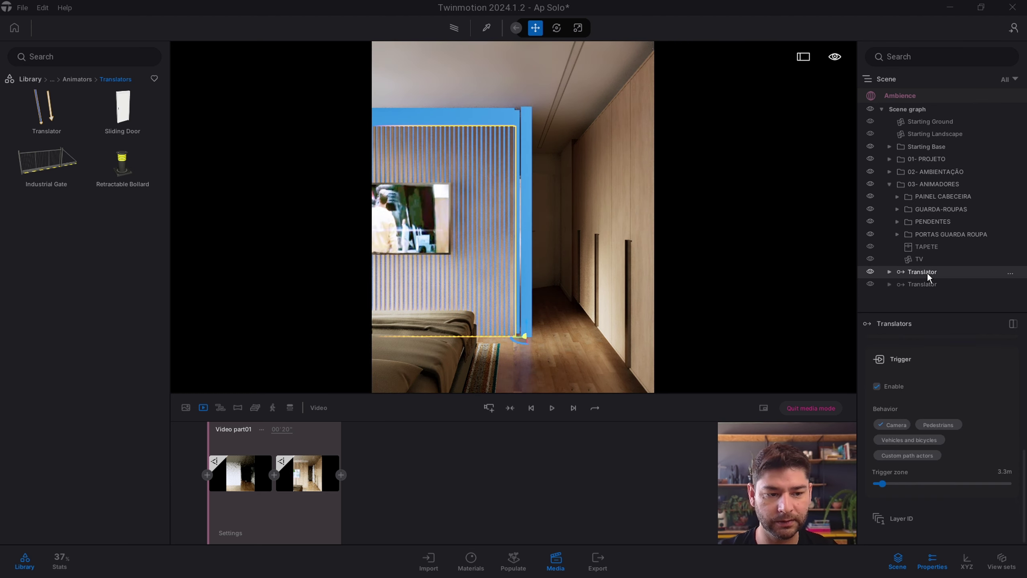
double_click(928, 273)
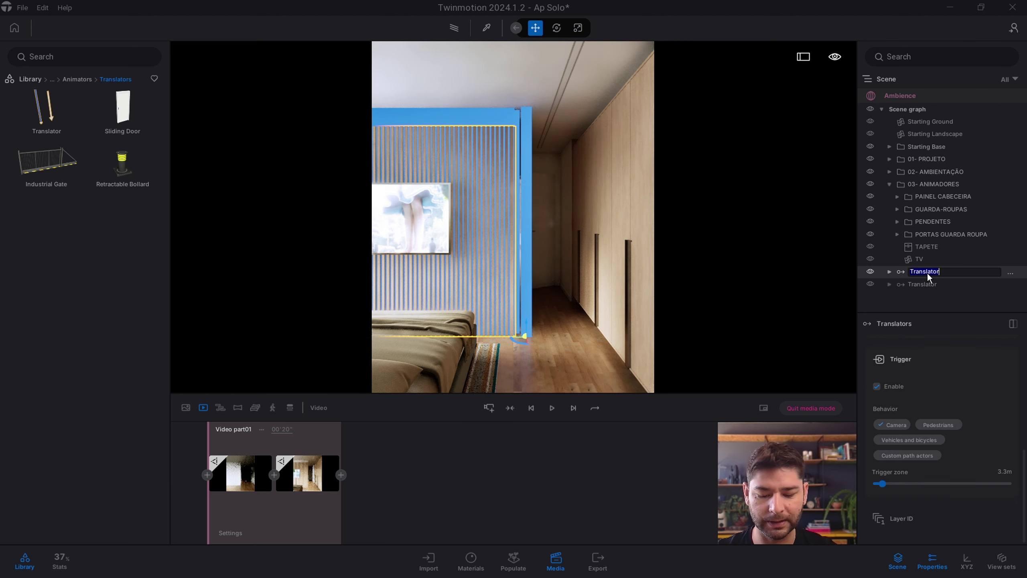
type("PAINELRIPADO")
key("Return")
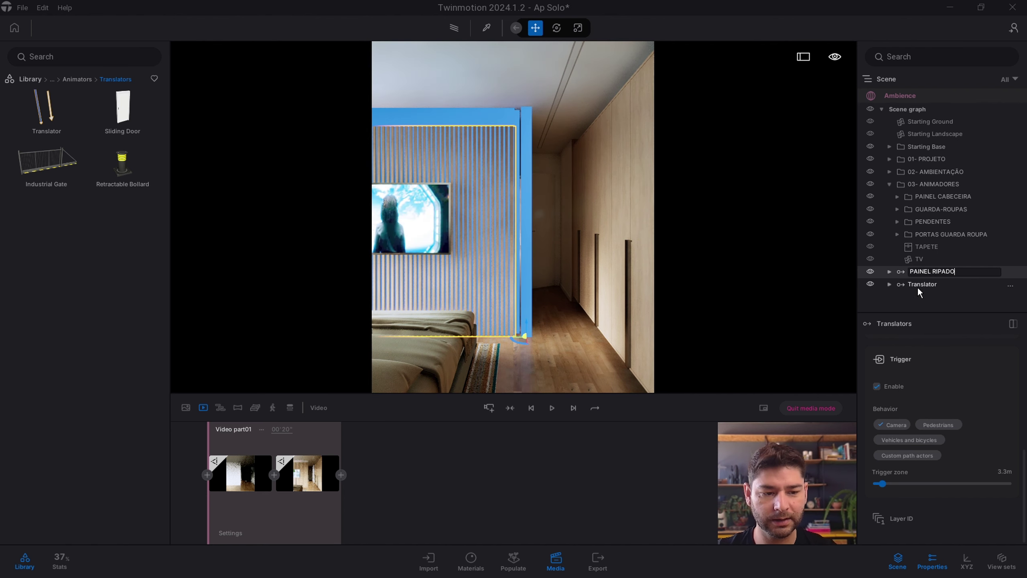
double_click(917, 286)
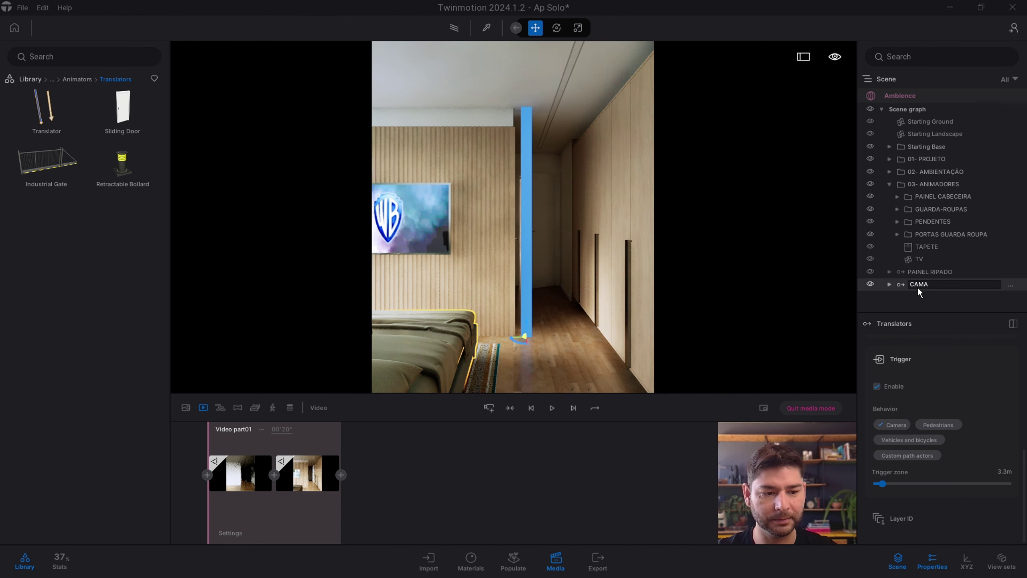
type("CAMA")
key("Return")
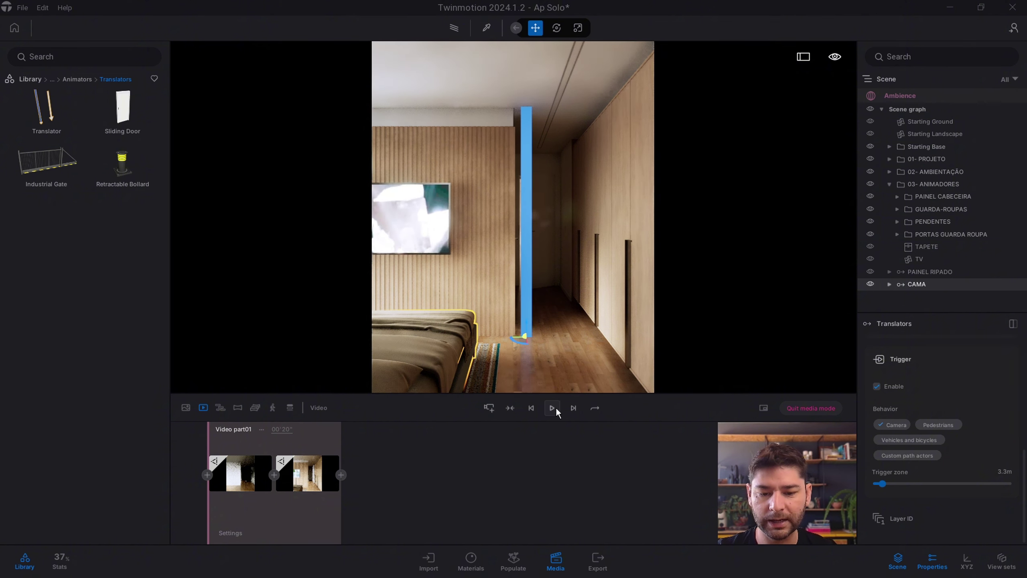
Play the video, review the PAINEL RIPADO and CAMA translators' settings, then replay it
left_click(552, 407)
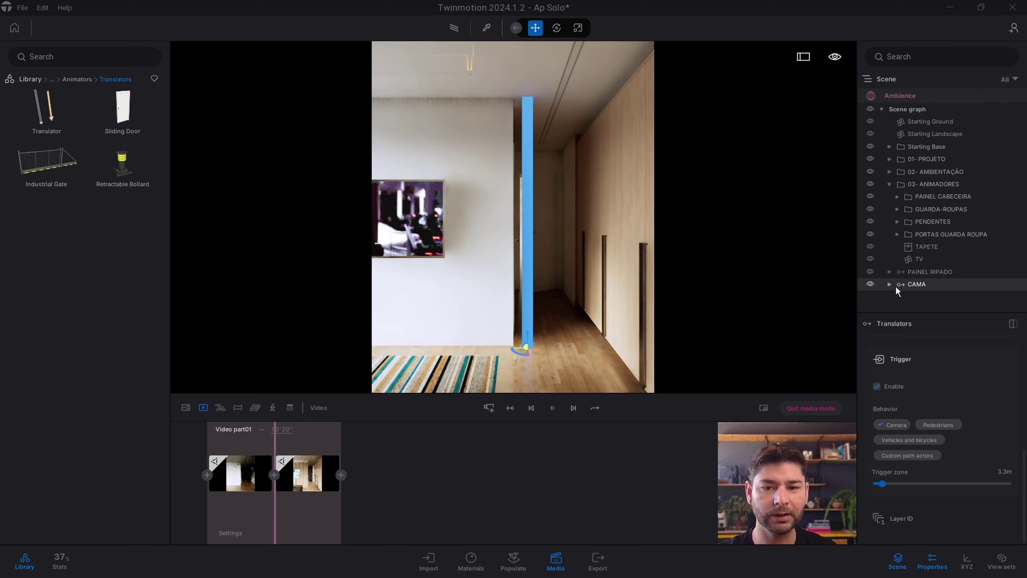
left_click(931, 275, "ctrl")
left_click(927, 284)
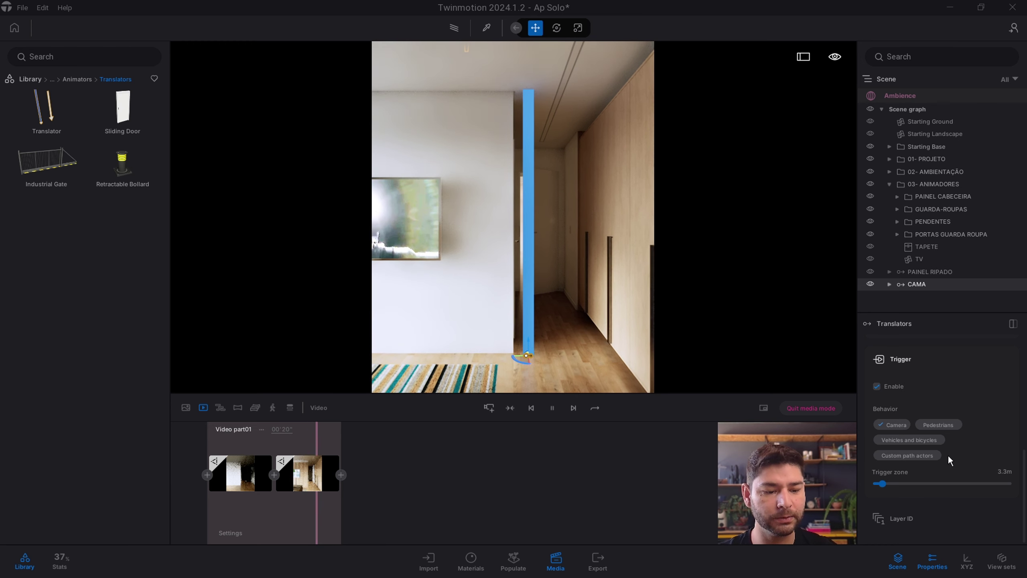
scroll(948, 454, "up", 1)
scroll(912, 416, "up", 3)
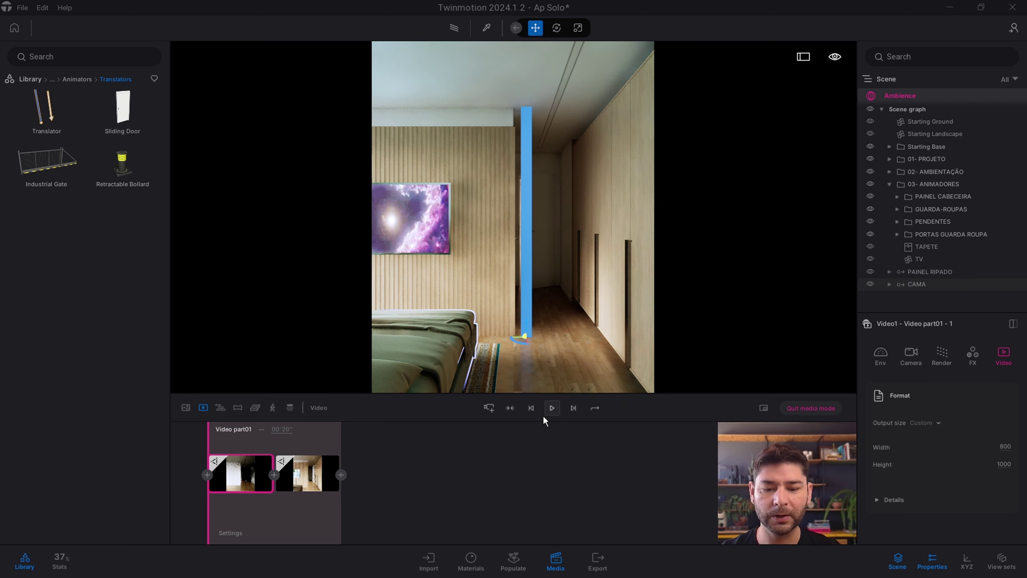
left_click(592, 315)
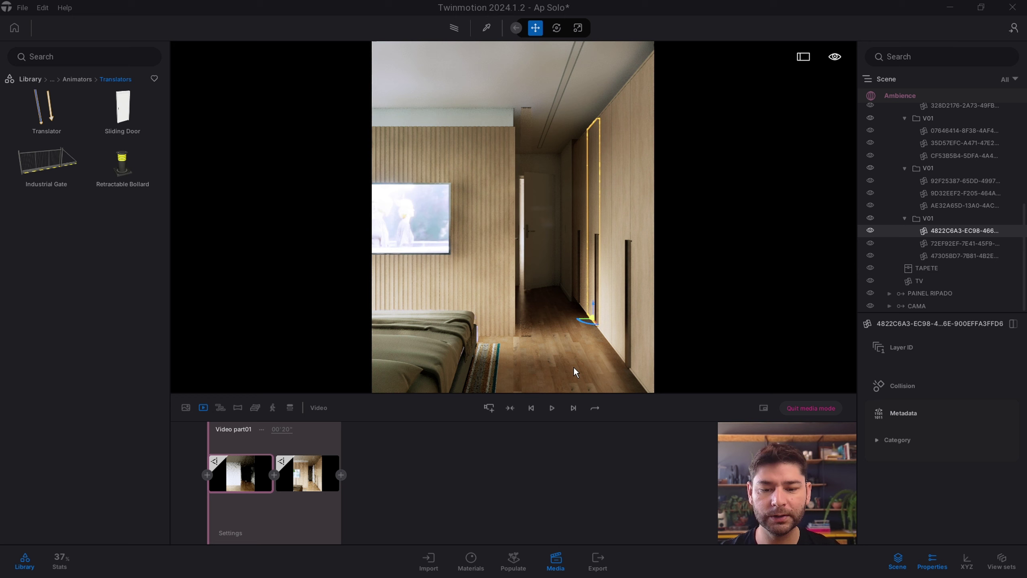
left_click(553, 407)
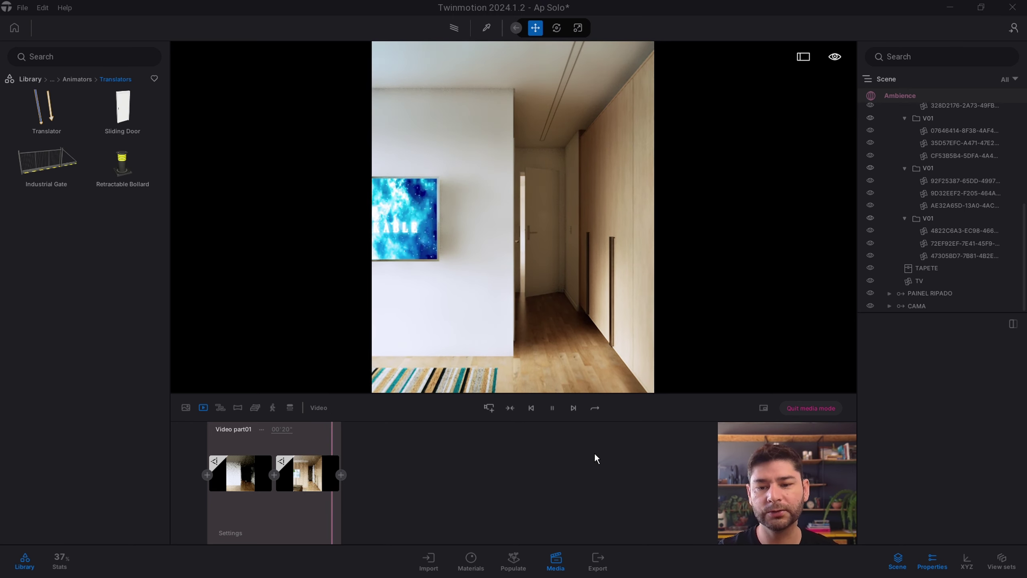
Jump the Video part01 timeline back to its first clip and save the project
left_click(254, 484)
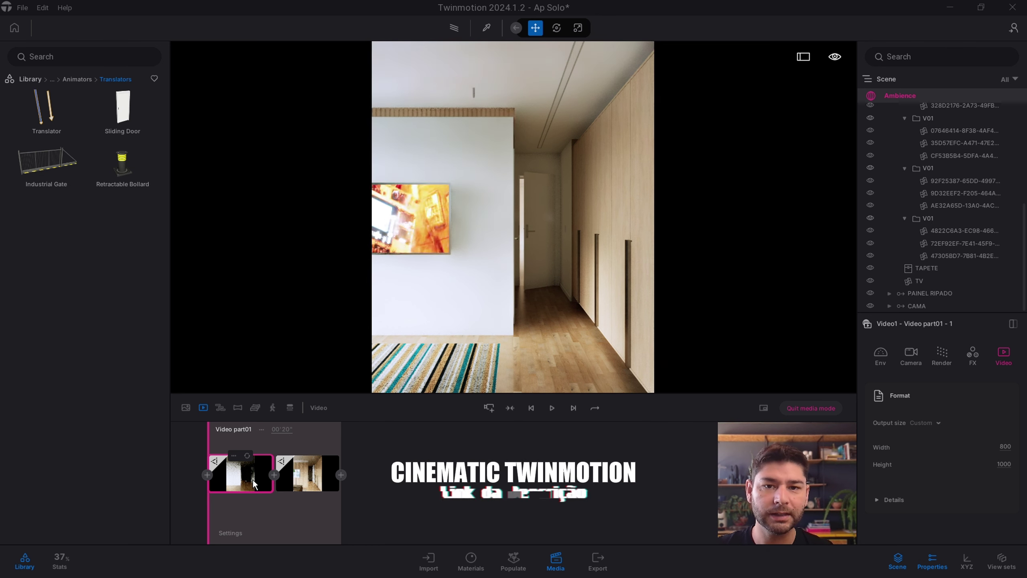
key("ctrl+s")
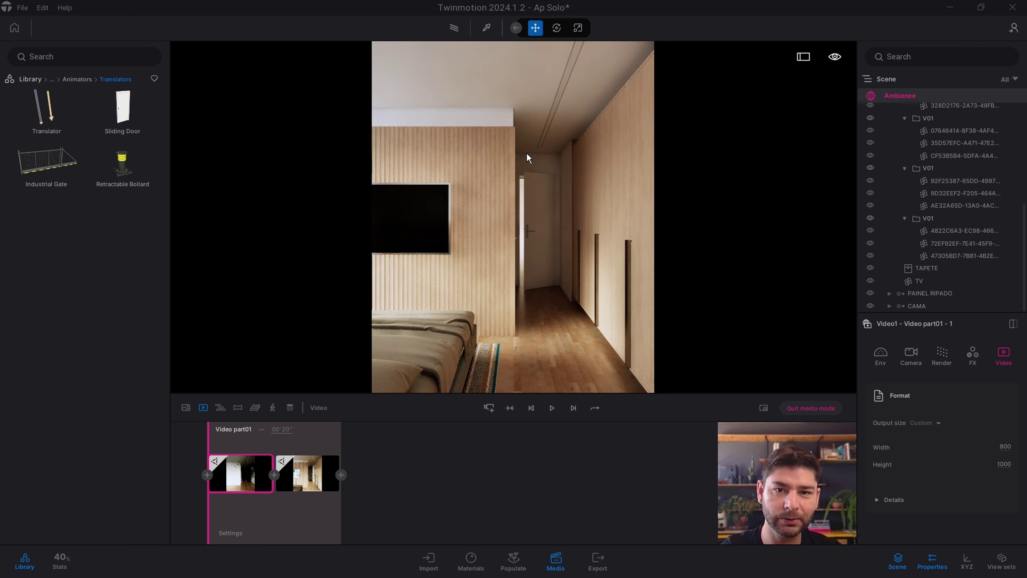
Add a new camera shot later in the timeline and hide the rug TAPETE in it
left_click(732, 206)
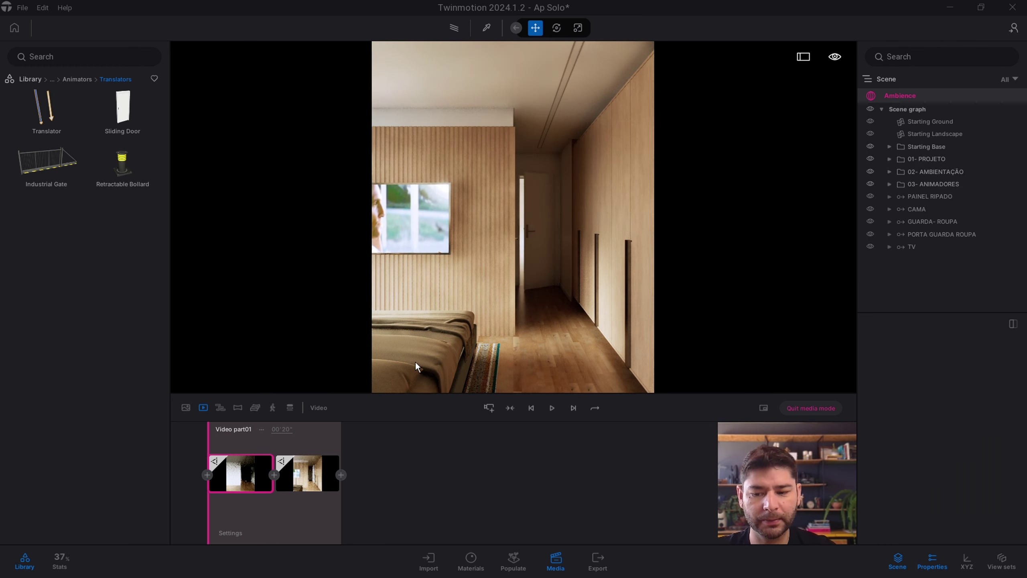
left_click(241, 442)
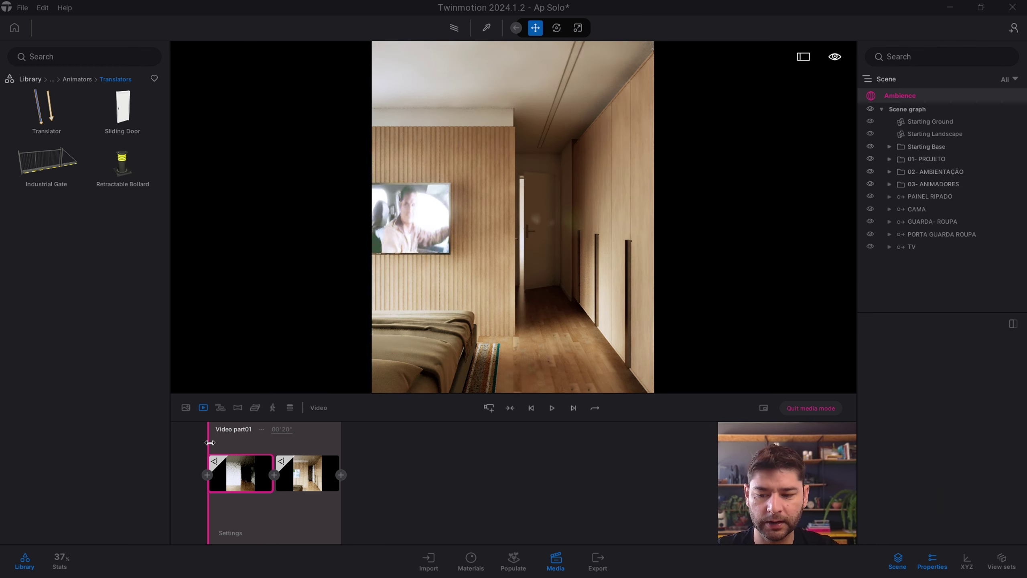
left_click_drag(244, 443, 272, 443)
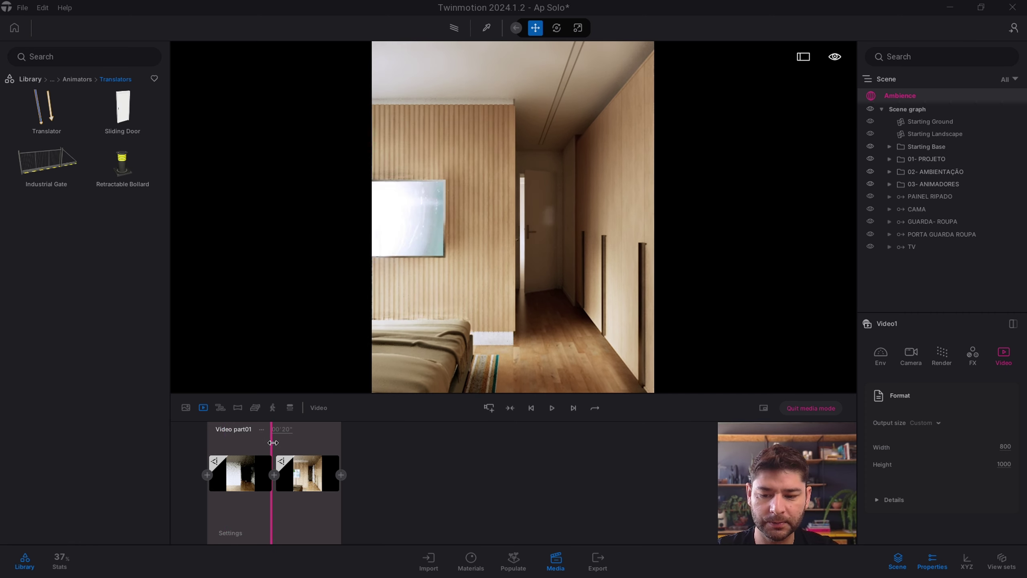
left_click(274, 474)
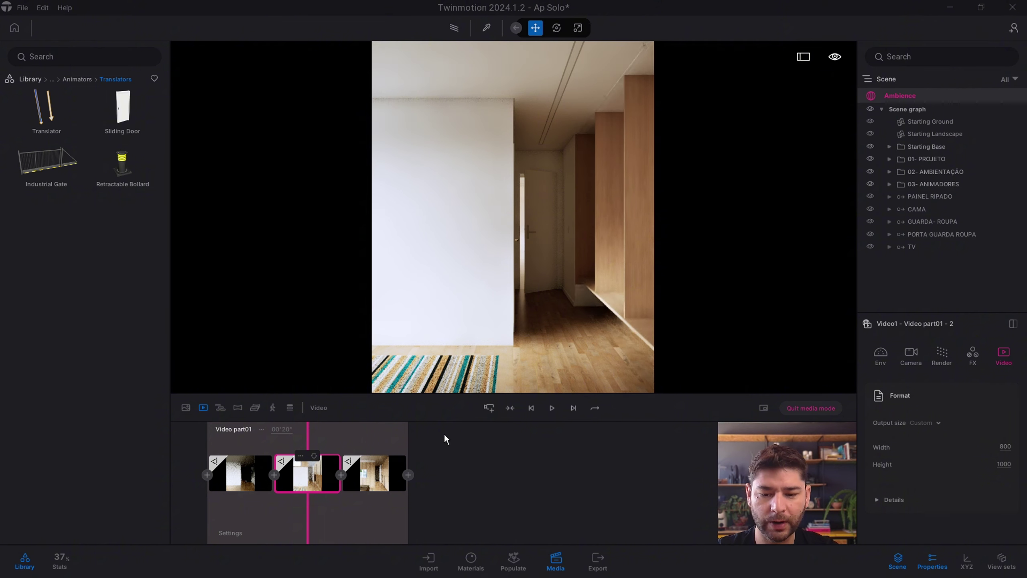
left_click(478, 370)
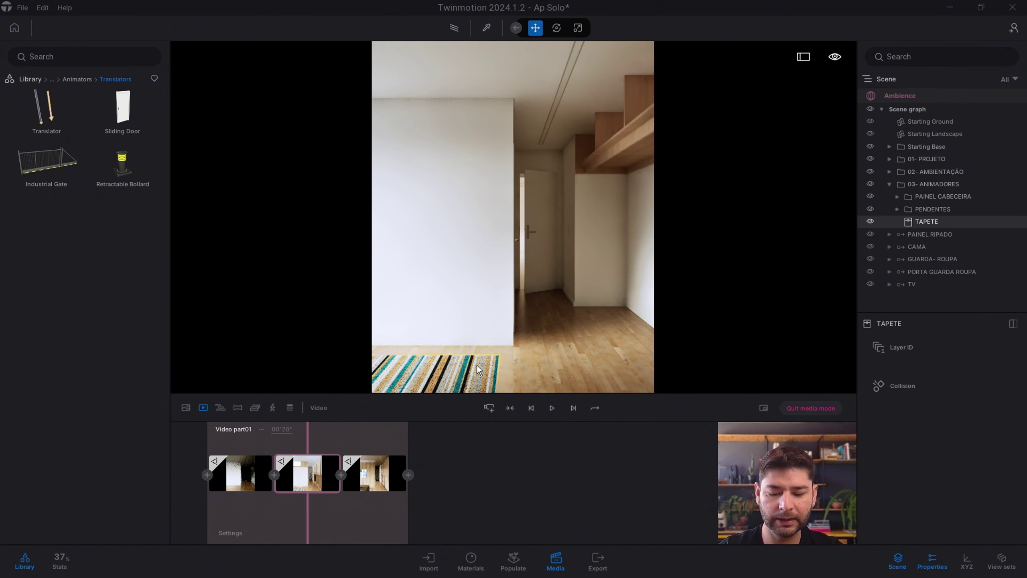
key("h")
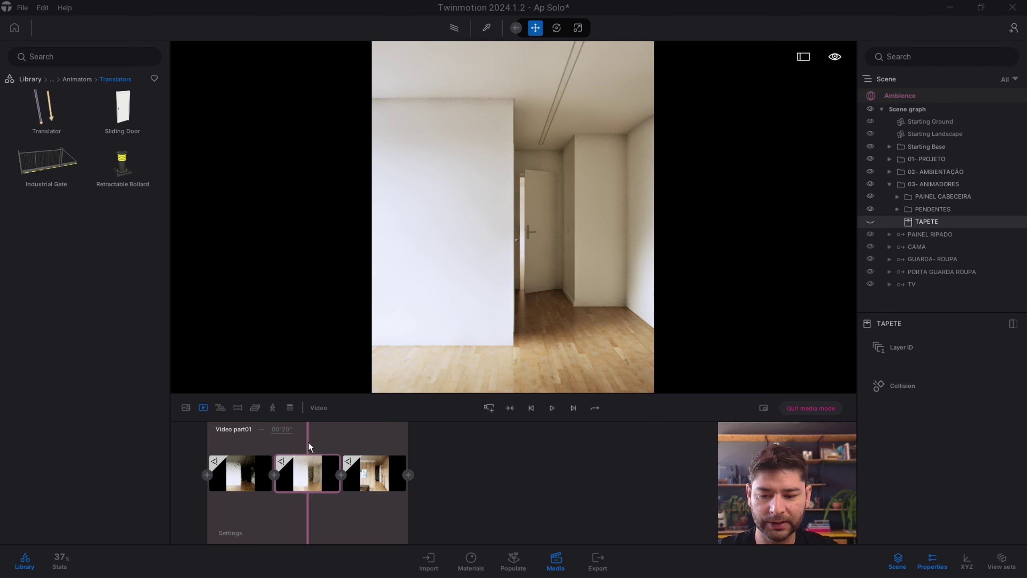
Add another camera shot further along and hide the wooden floor L01 in it
left_click_drag(310, 447, 333, 442)
left_click(342, 474)
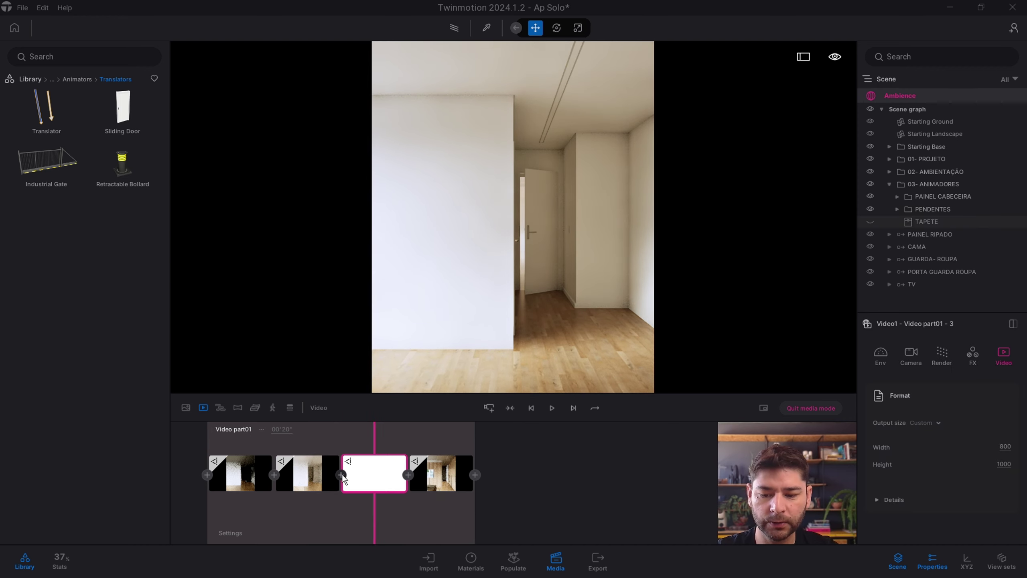
left_click(557, 372)
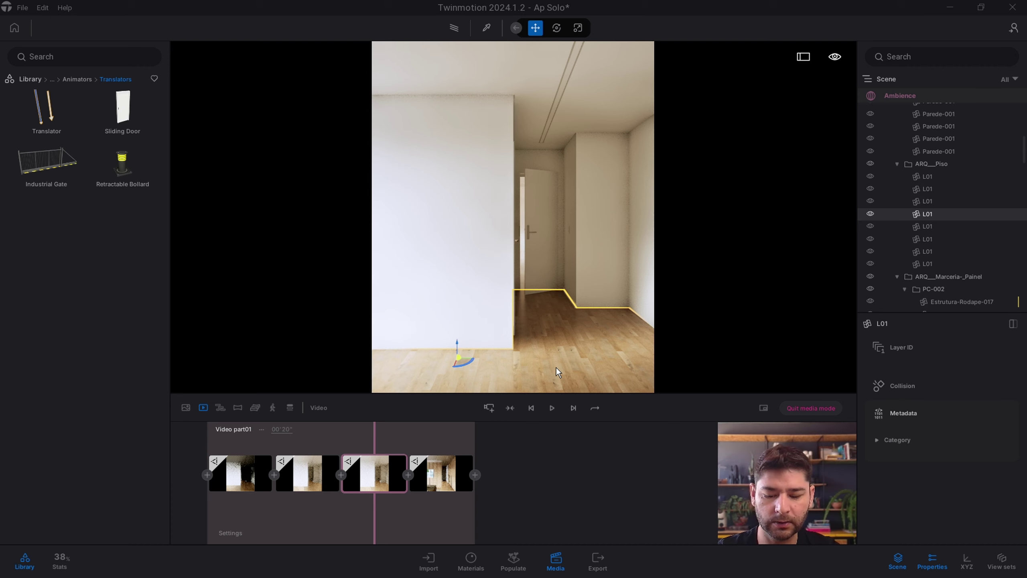
key("h")
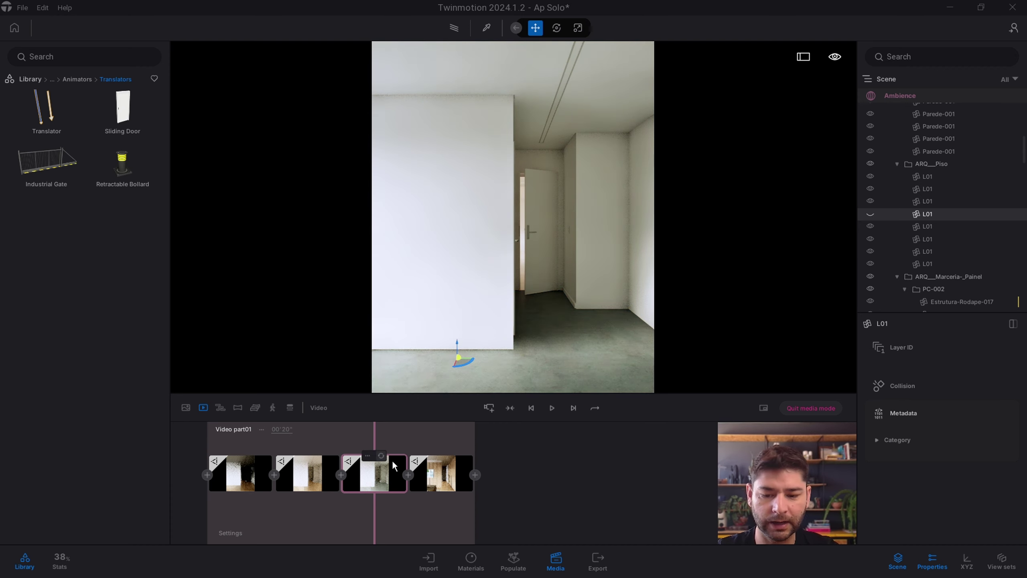
In the fourth camera shot, hide the rug TAPETE and select the wooden floor L01
left_click(444, 476)
left_click(489, 386)
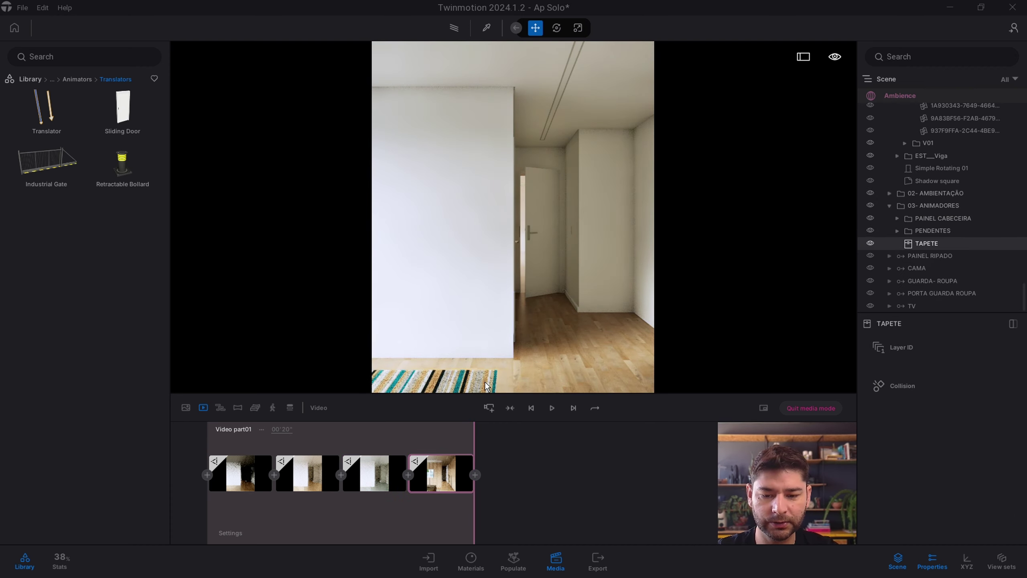
key("h")
left_click(547, 362)
Hide floor L01 in the fourth shot, then play the full four-shot sequence
key("h")
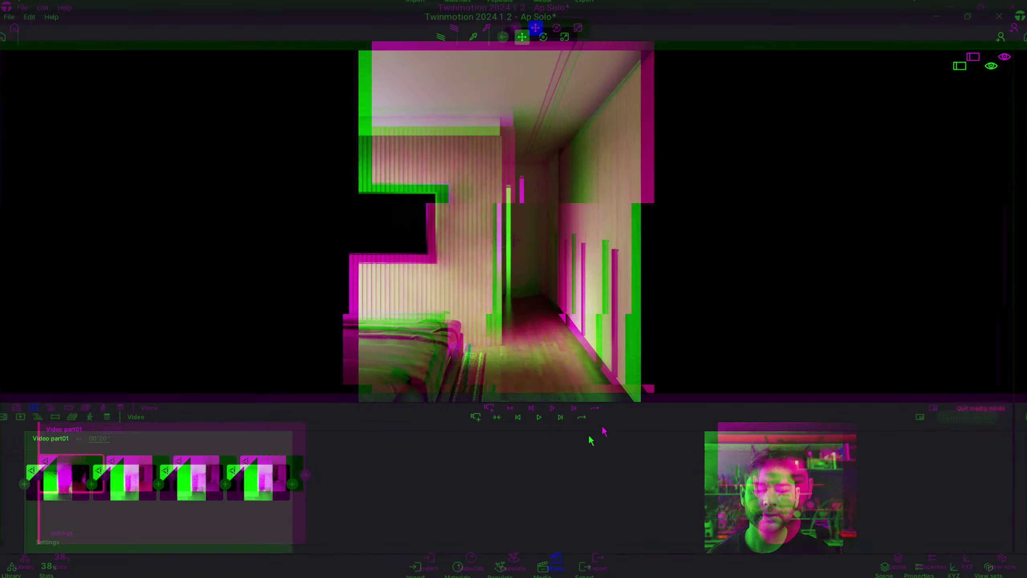
left_click(551, 408)
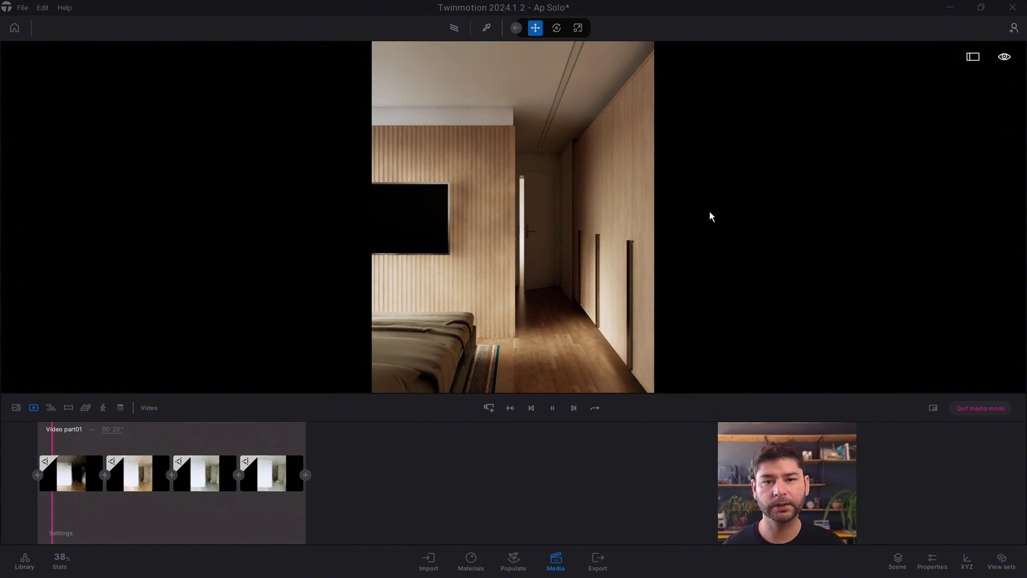